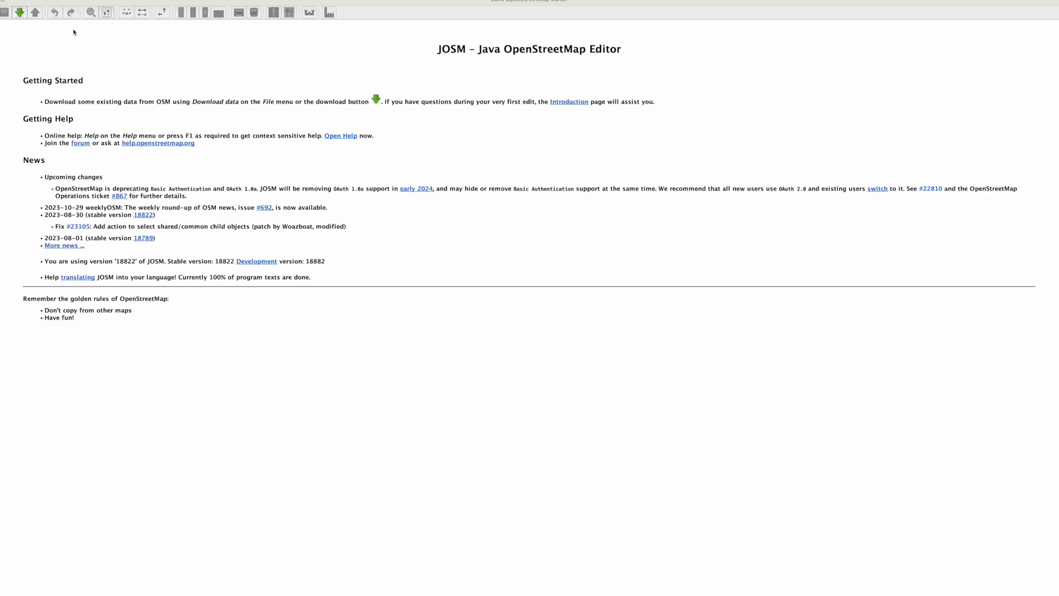
Step: Open the dialog for downloading OpenStreetMap data
left_click(20, 12)
scroll(453, 283, "down", 2)
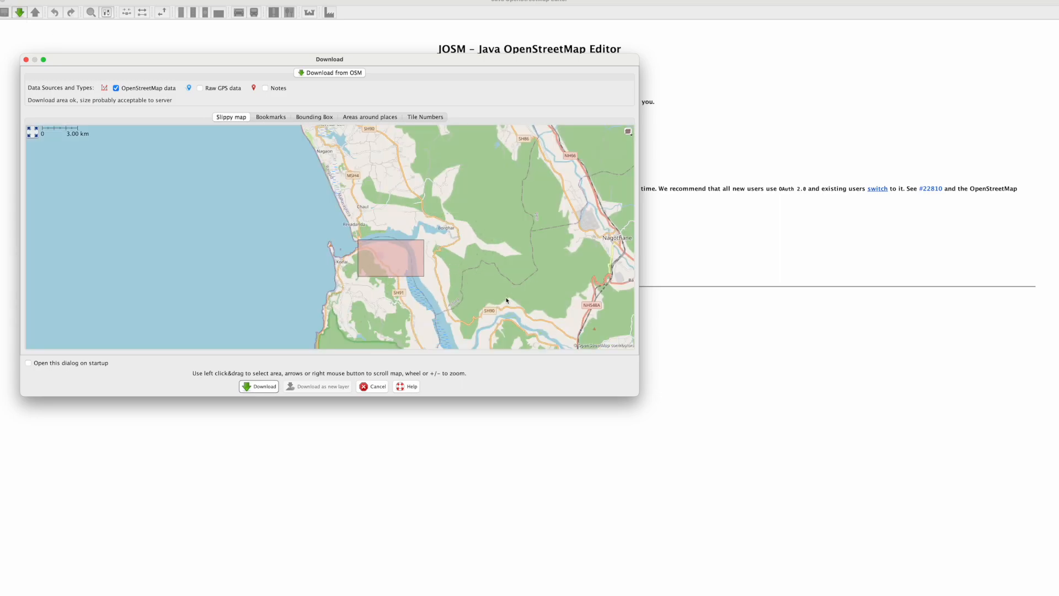
scroll(508, 283, "down", 1)
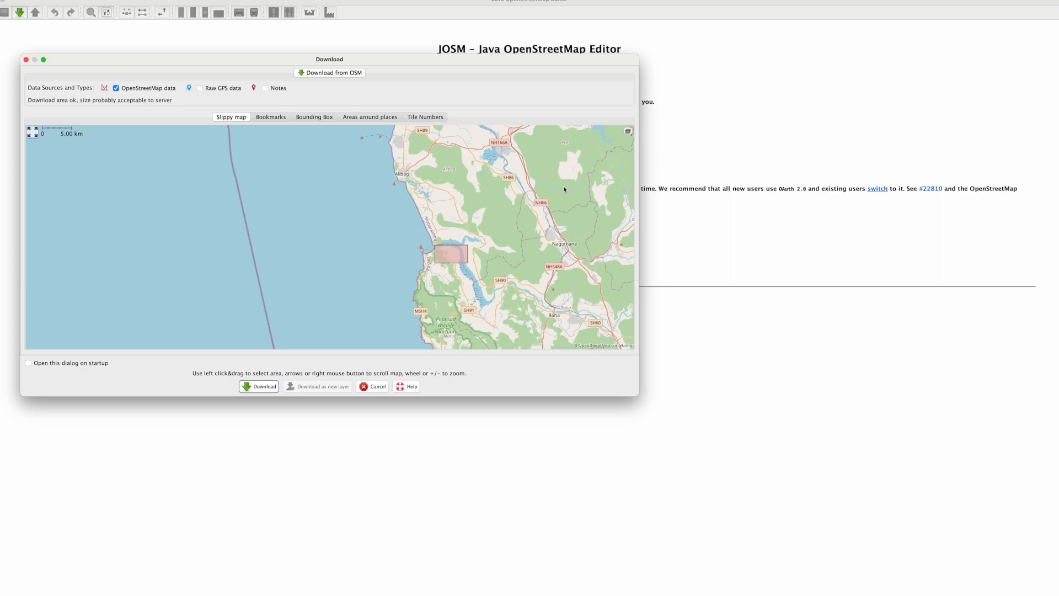
Step: Examine the slippy map around Pune, Lonavala, Navi Mumbai and Mumbai as possible download areas
left_click_drag(564, 188, 394, 318)
left_click_drag(510, 264, 418, 307)
left_click_drag(483, 299, 375, 247)
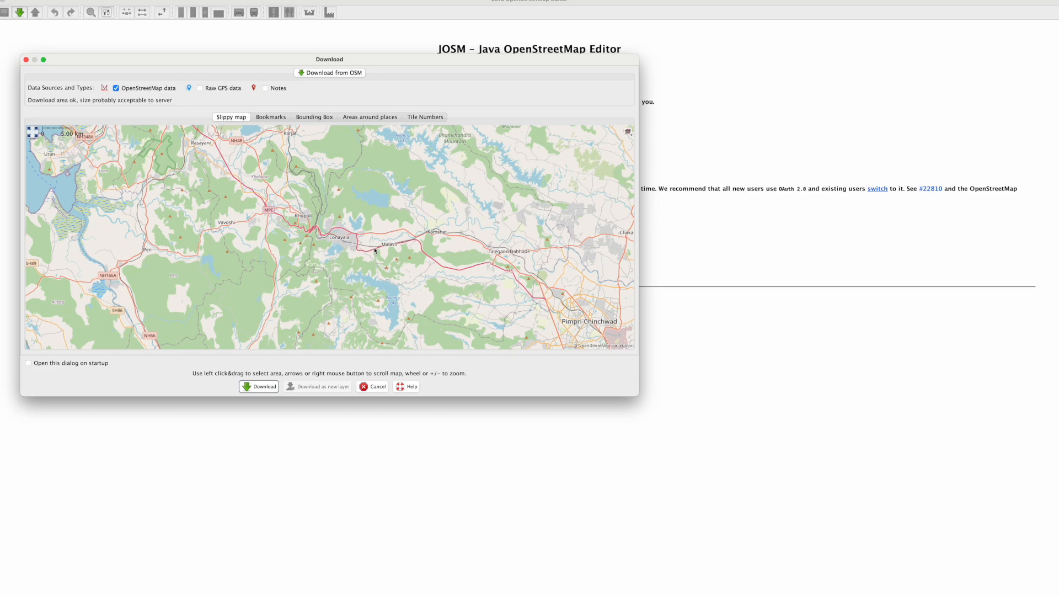
left_click_drag(484, 303, 444, 285)
scroll(480, 328, "up", 1)
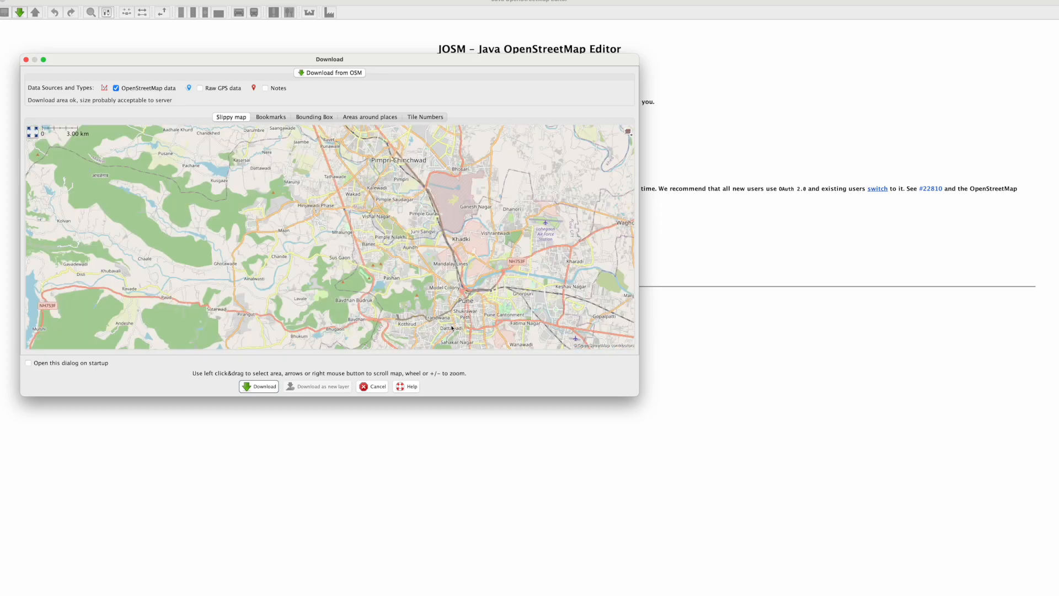
left_click_drag(452, 327, 447, 277)
scroll(439, 280, "up", 1)
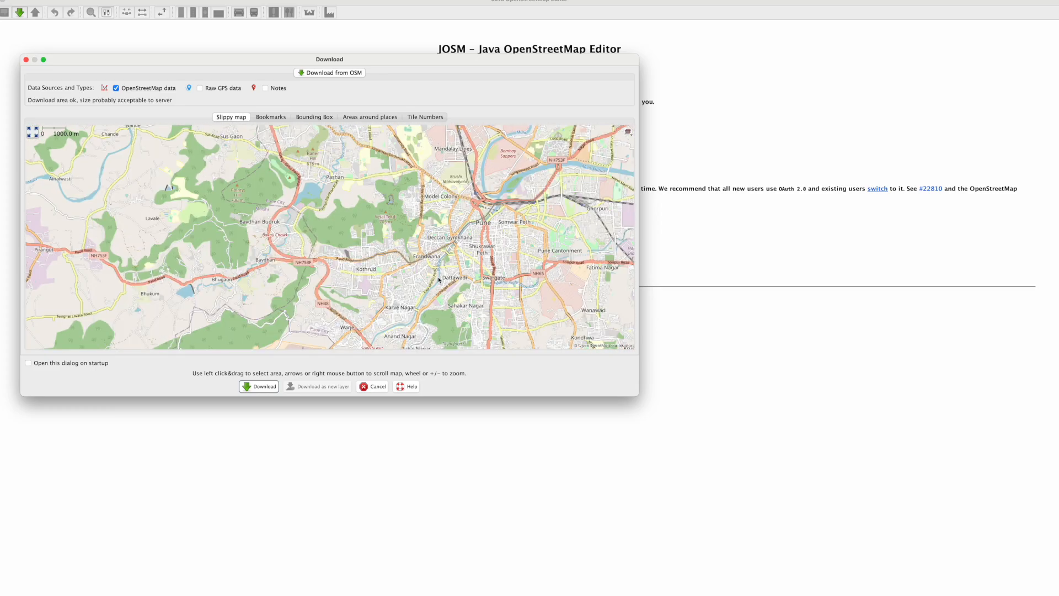
left_click_drag(202, 229, 419, 304)
scroll(291, 247, "down", 2)
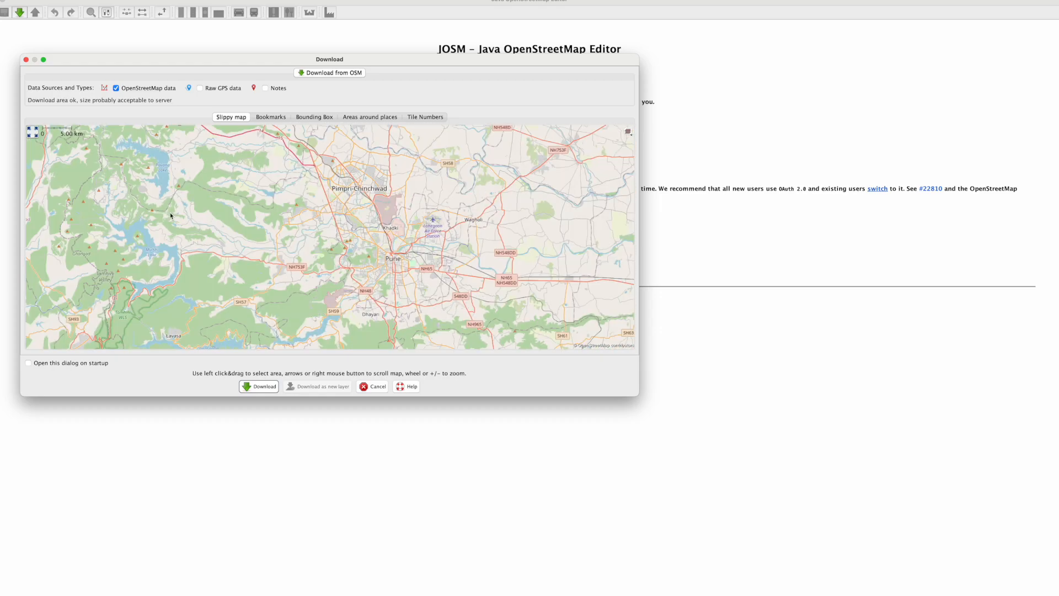
left_click_drag(170, 215, 388, 254)
left_click_drag(76, 212, 353, 234)
left_click_drag(329, 165, 293, 291)
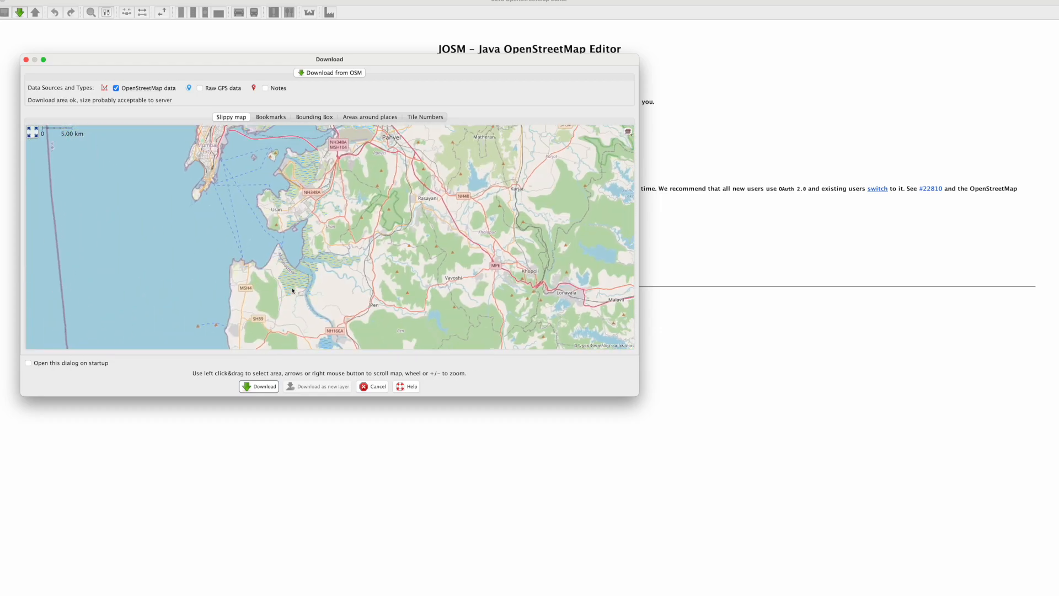
left_click_drag(354, 197, 305, 313)
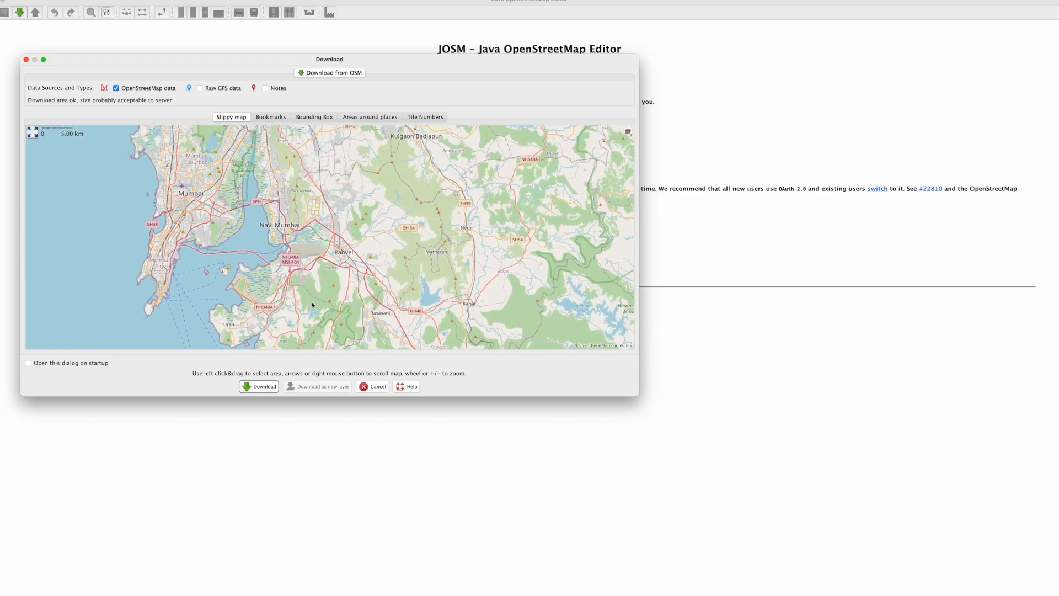
scroll(326, 301, "down", 1)
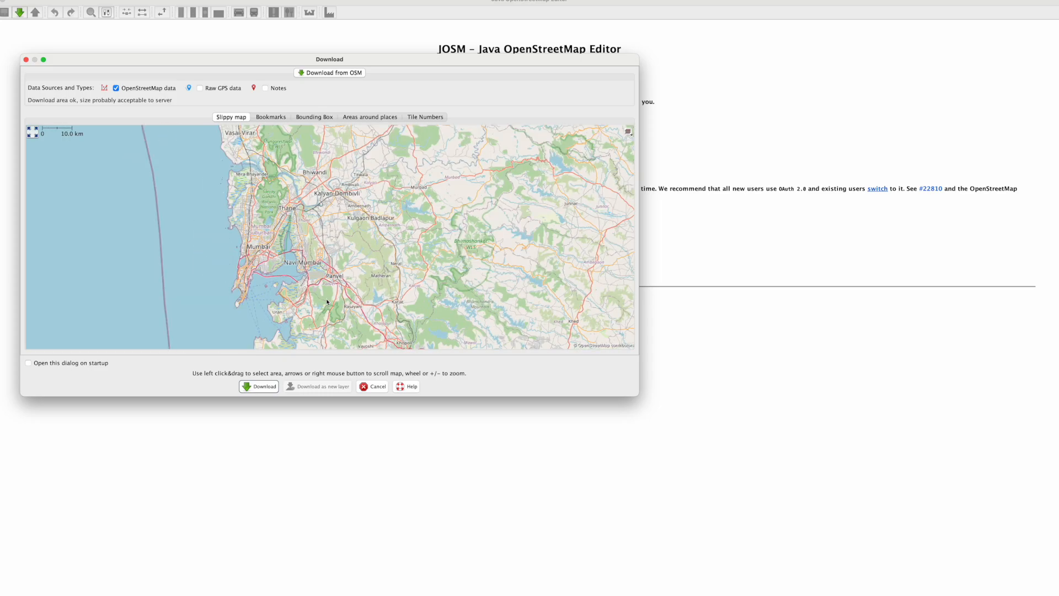
left_click_drag(402, 316, 417, 227)
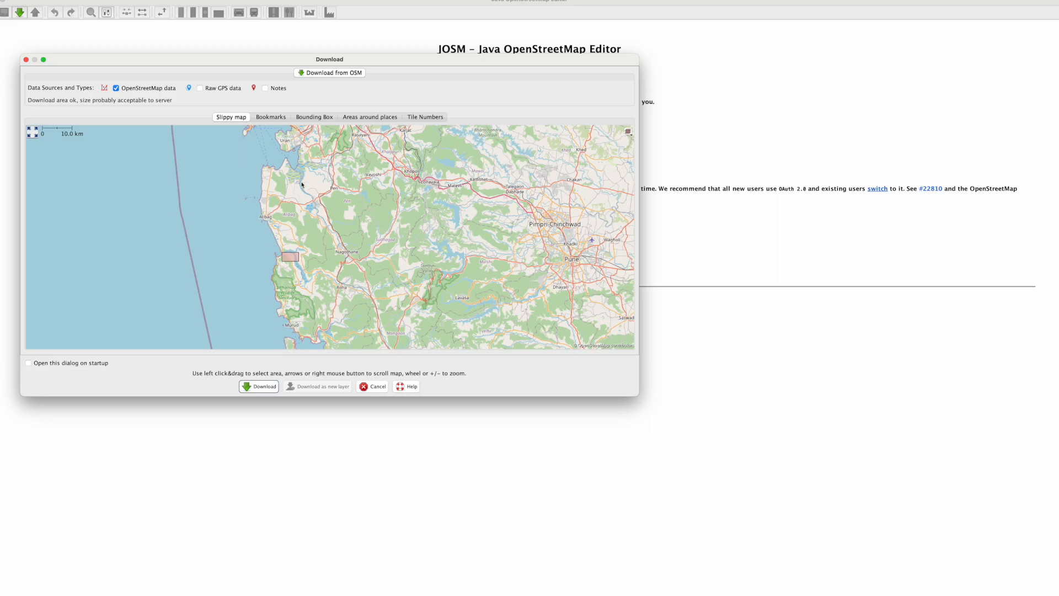
Step: Search the slippy map southward past Mangaon and Goregaon to the Mandangad coast for a sparsely mapped area
scroll(301, 184, "up", 1)
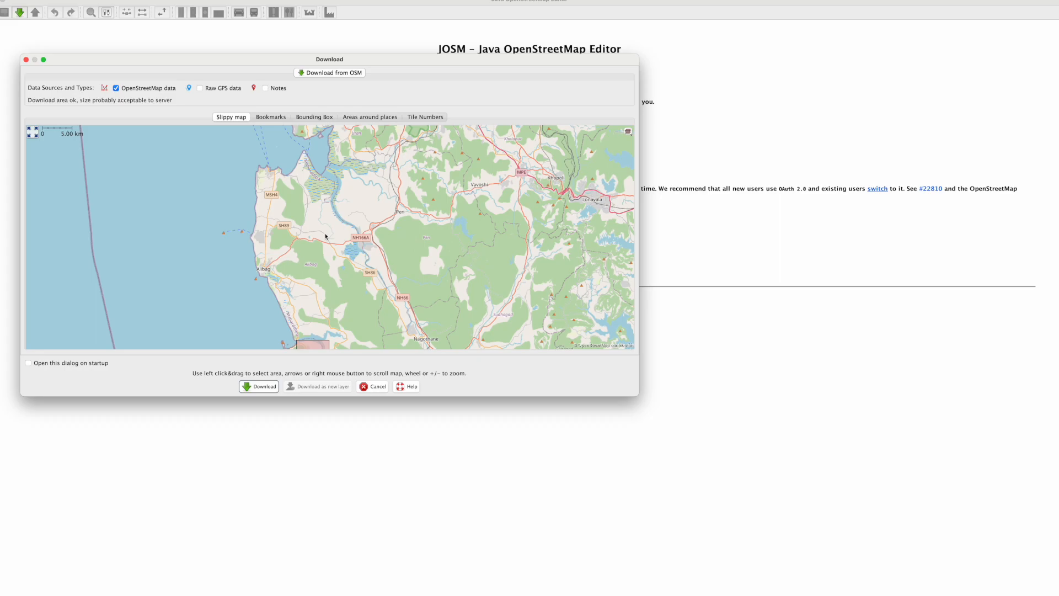
scroll(379, 218, "up", 2)
left_click_drag(353, 180, 323, 287)
scroll(323, 287, "down", 3)
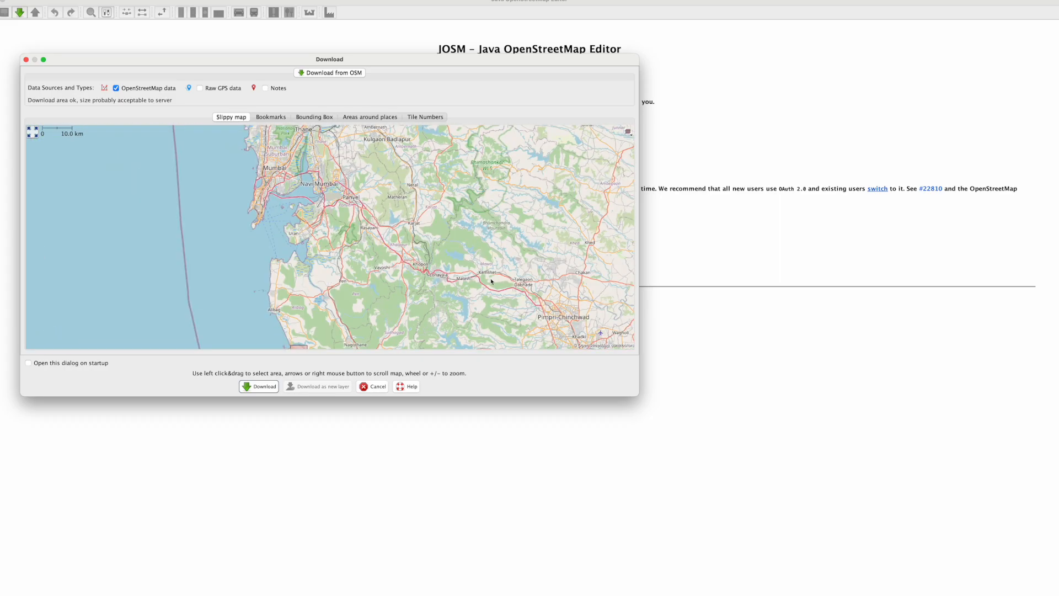
scroll(491, 281, "up", 5)
scroll(325, 237, "down", 3)
left_click_drag(224, 293, 326, 147)
left_click_drag(241, 264, 454, 146)
left_click_drag(165, 269, 498, 143)
left_click_drag(309, 255, 402, 126)
left_click_drag(338, 301, 348, 133)
left_click_drag(195, 219, 455, 174)
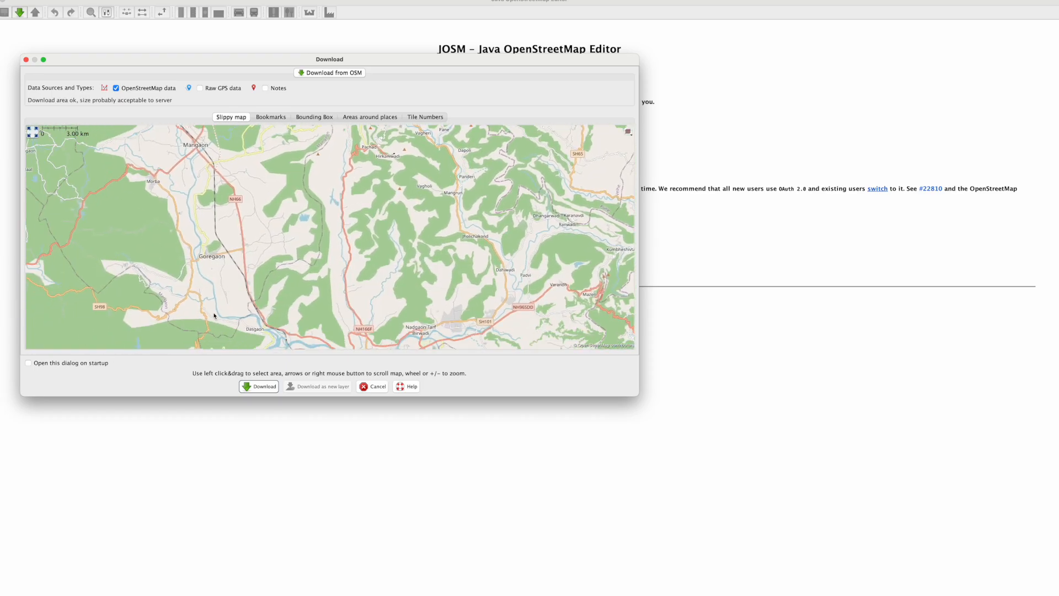
left_click_drag(220, 308, 411, 189)
left_click_drag(317, 273, 463, 118)
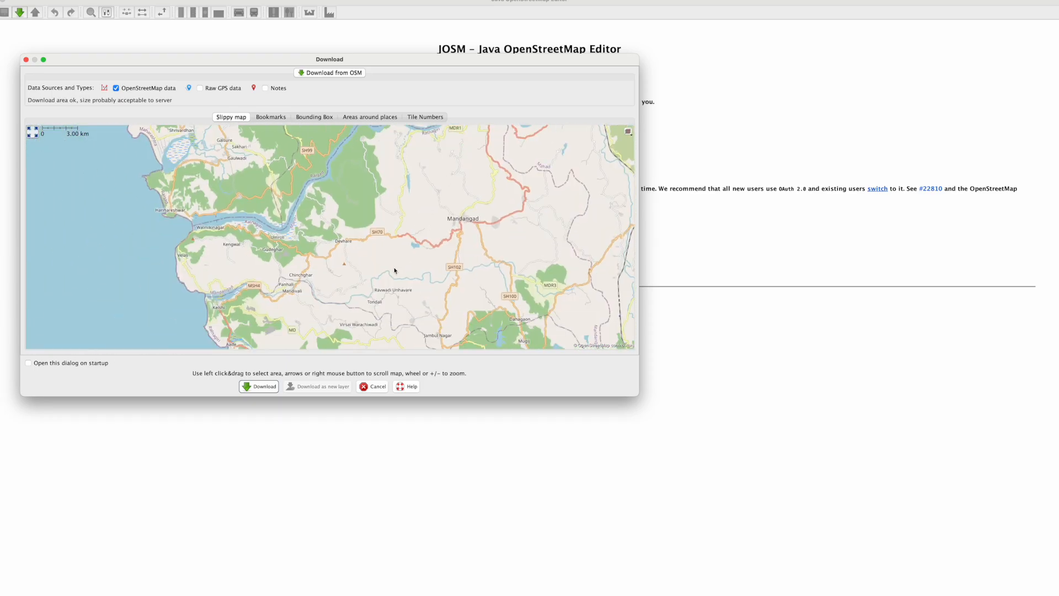
left_click_drag(395, 270, 379, 242)
scroll(358, 236, "up", 3)
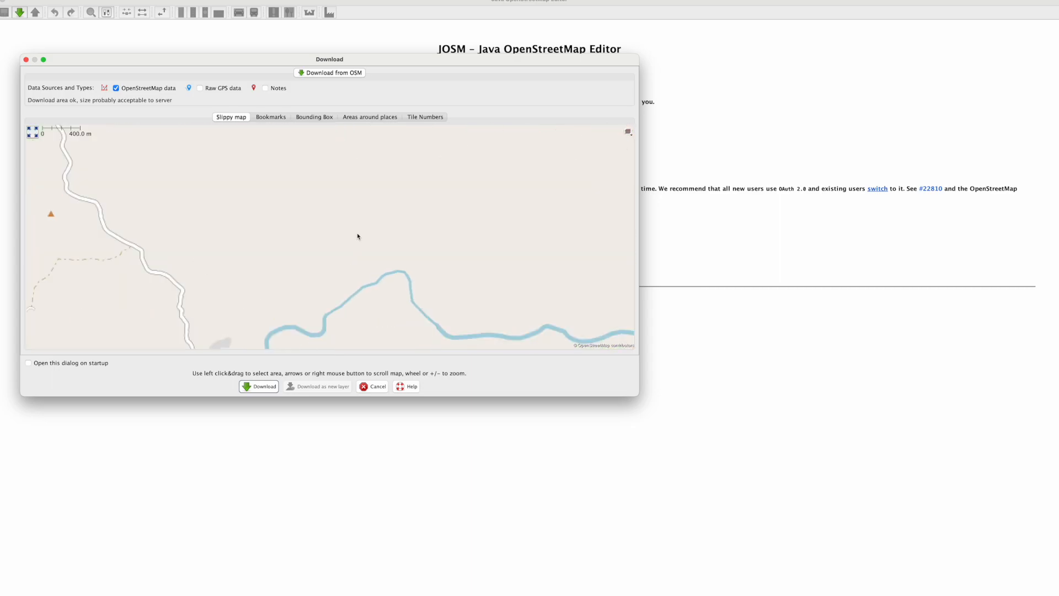
scroll(355, 253, "down", 1)
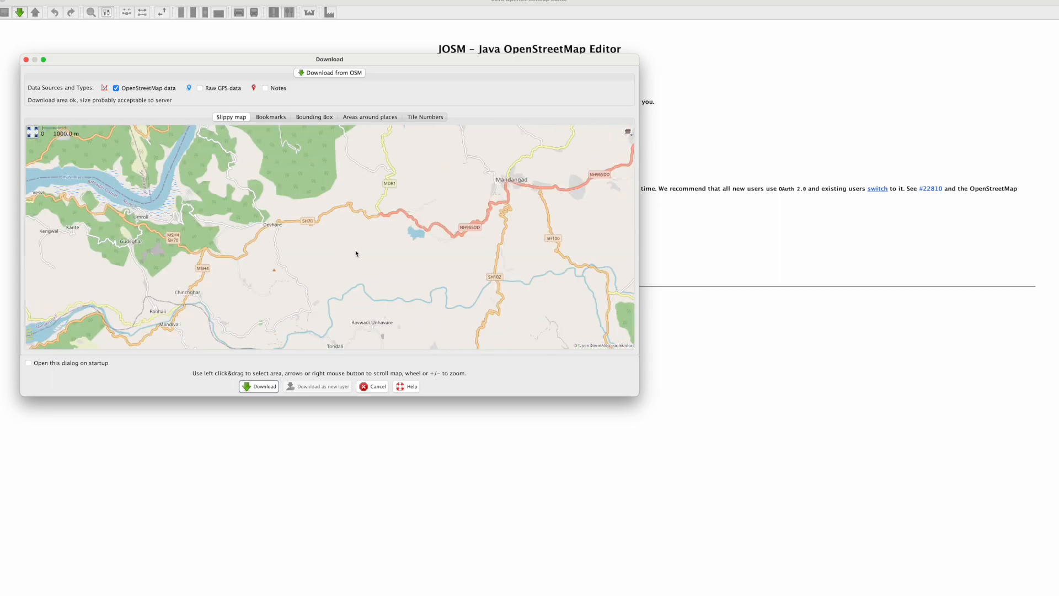
left_click_drag(356, 253, 464, 207)
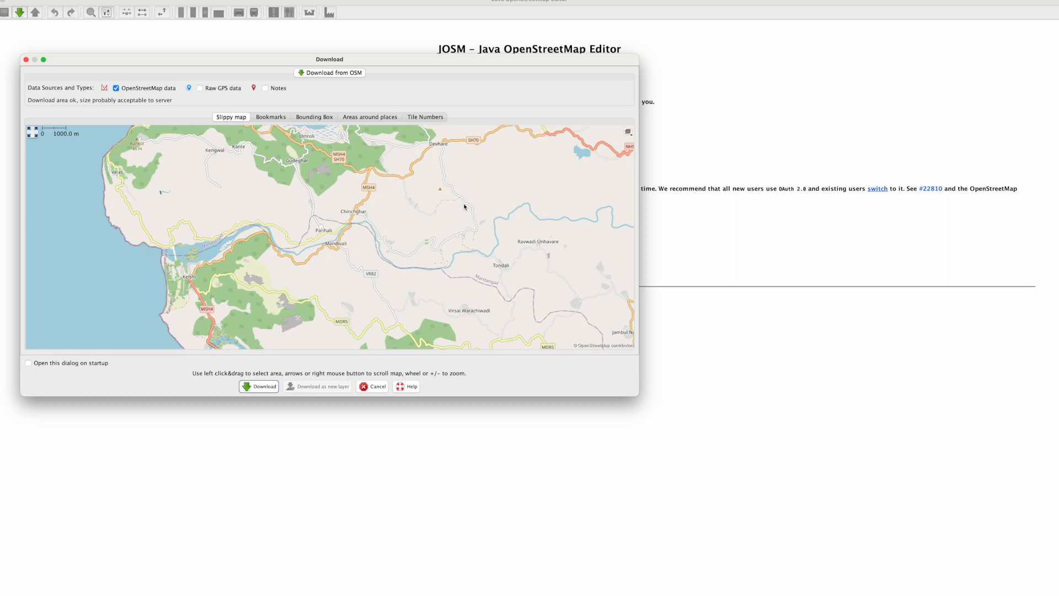
Step: Examine the coastal area around Velas, Sakhari and Kelshi for missing map features such as roads
left_click_drag(260, 195, 332, 277)
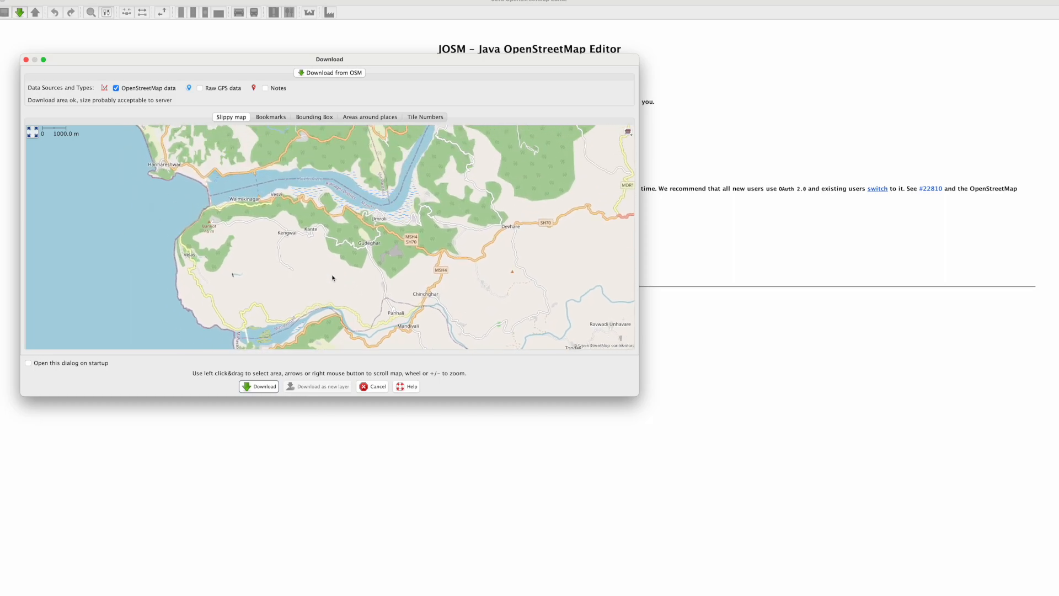
left_click_drag(369, 300, 442, 256)
scroll(323, 233, "up", 1)
scroll(323, 233, "up", 1)
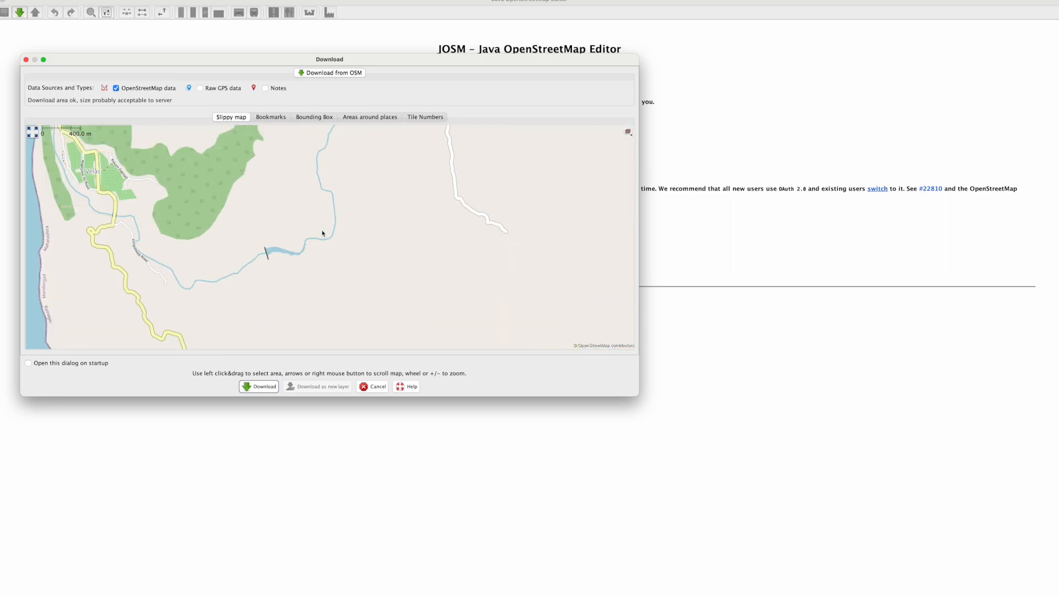
scroll(323, 231, "down", 2)
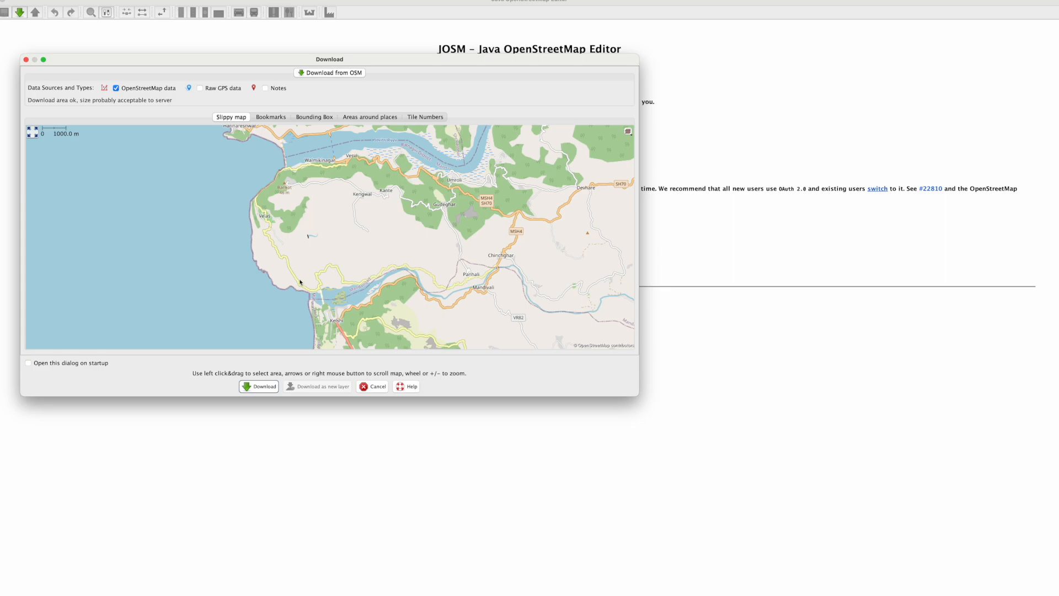
scroll(300, 282, "up", 1)
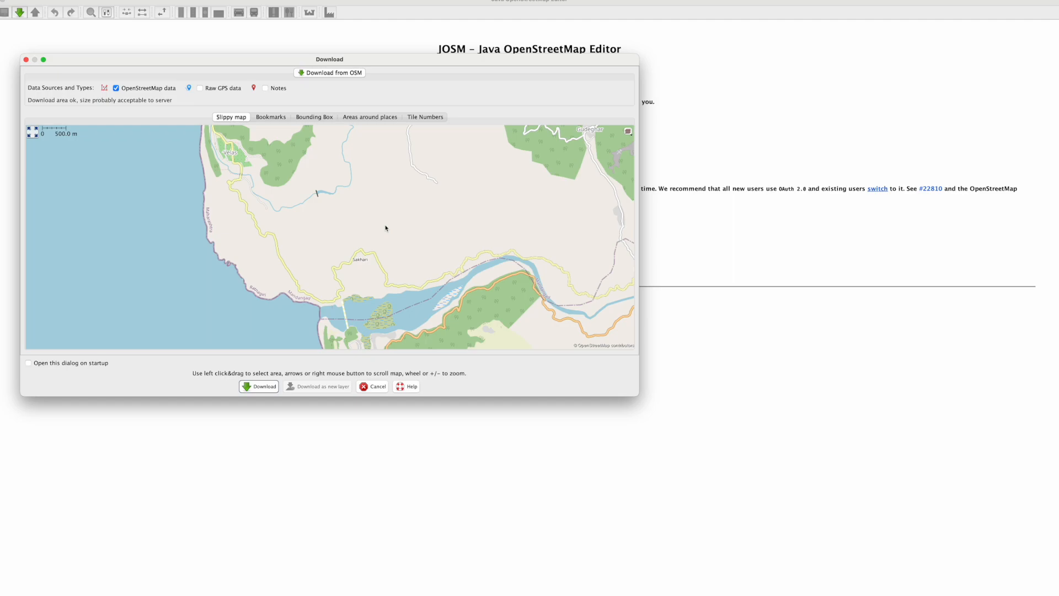
left_click_drag(403, 213, 328, 278)
left_click_drag(309, 218, 356, 158)
left_click_drag(352, 199, 449, 251)
scroll(449, 252, "down", 1)
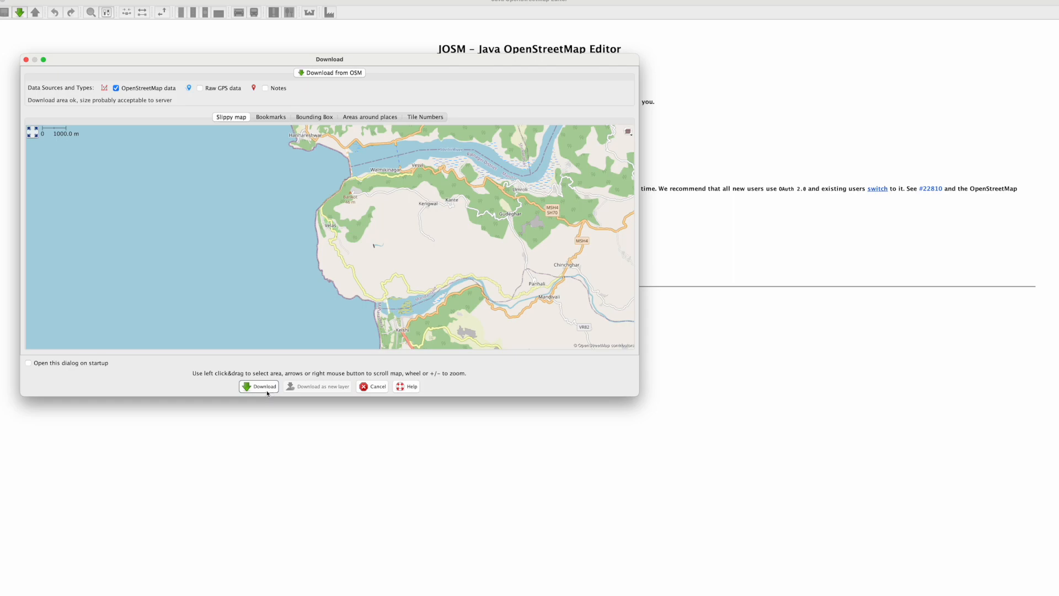
Step: Mark a rectangle covering the coast from Velas to Panhali, including the northern creek shore, and download its OpenStreetMap data
left_click_drag(304, 188, 545, 310)
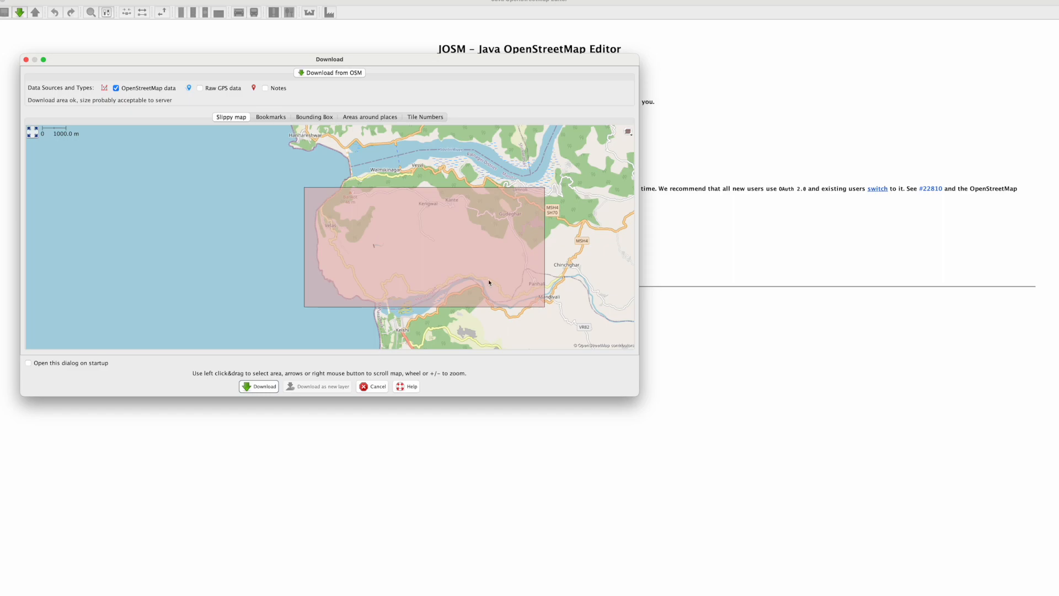
left_click_drag(298, 154, 550, 317)
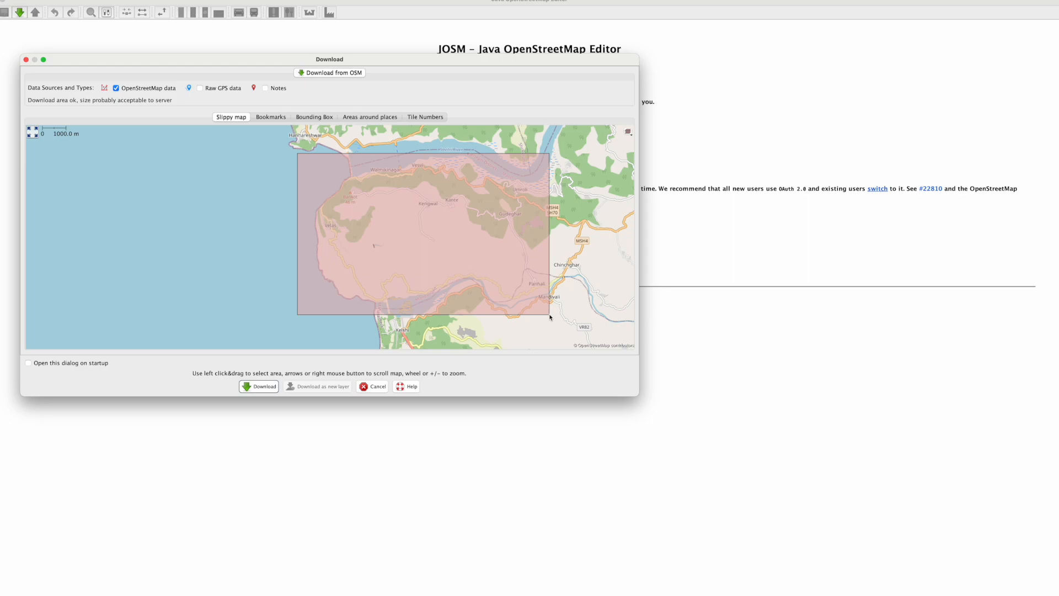
left_click(263, 386)
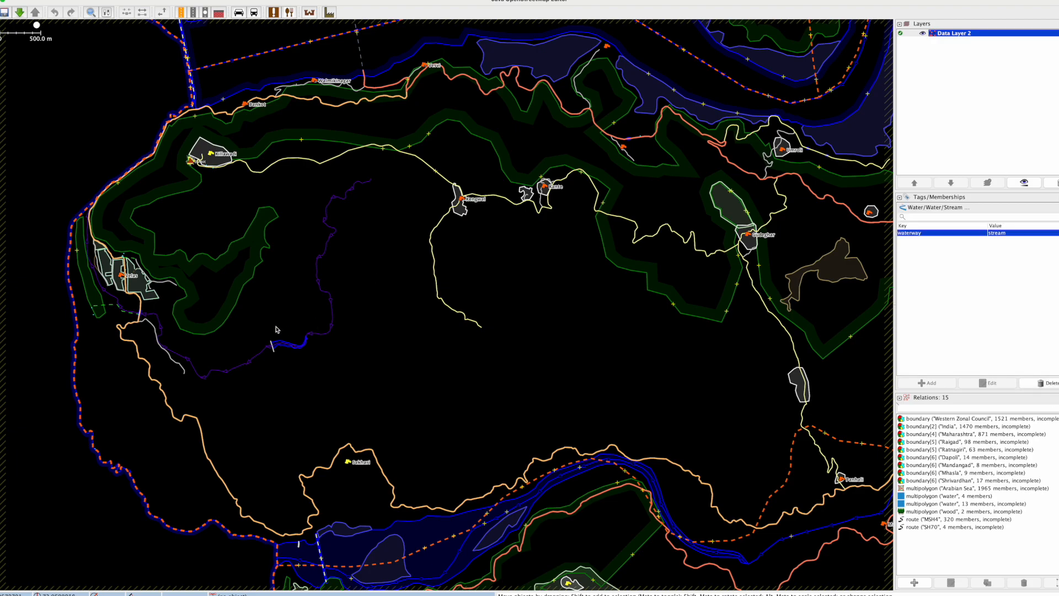
Step: Examine the downloaded roads, streams, woods and orchards around Velas and across the whole data area
scroll(182, 337, "up", 2)
scroll(178, 339, "up", 2)
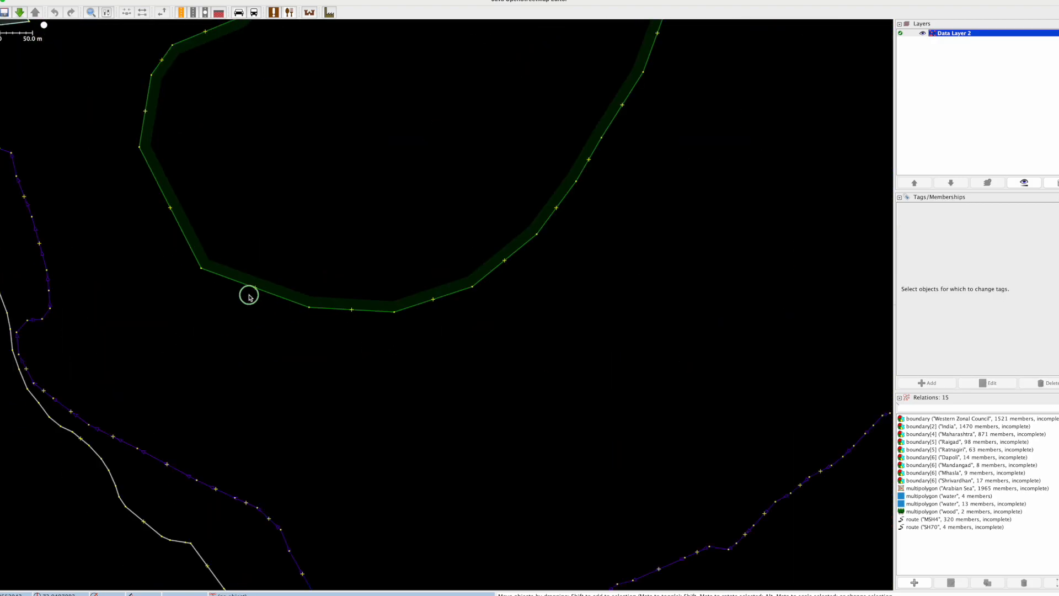
scroll(248, 295, "up", 3)
scroll(403, 332, "down", 2)
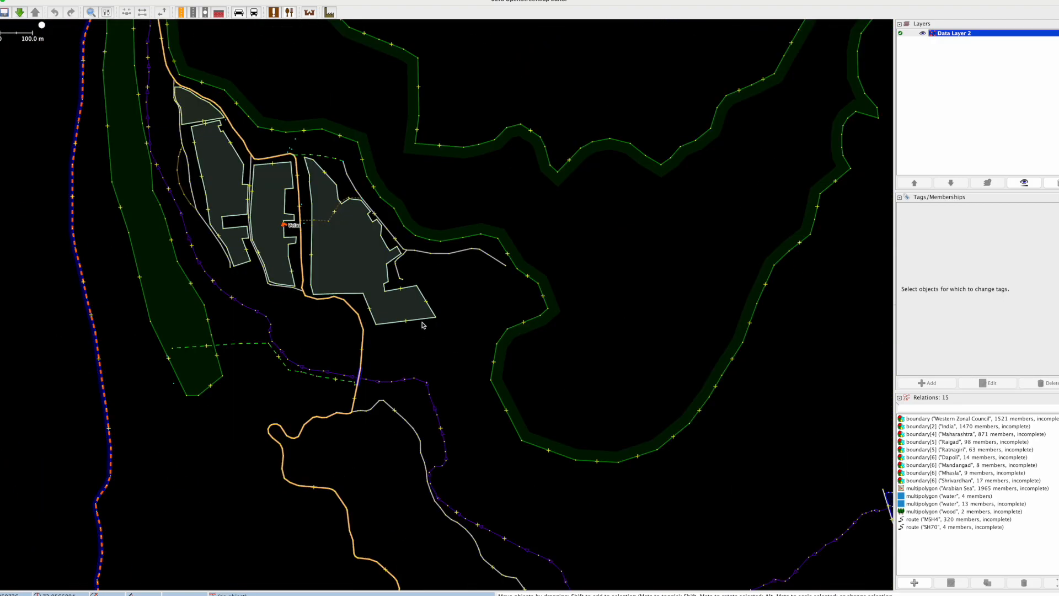
scroll(411, 327, "down", 4)
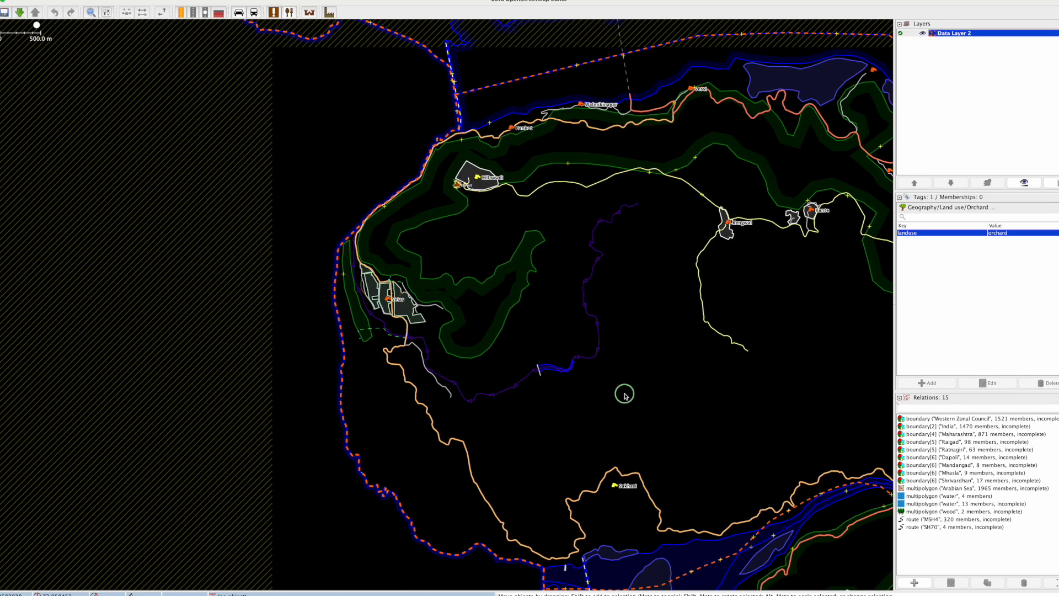
scroll(367, 334, "down", 3)
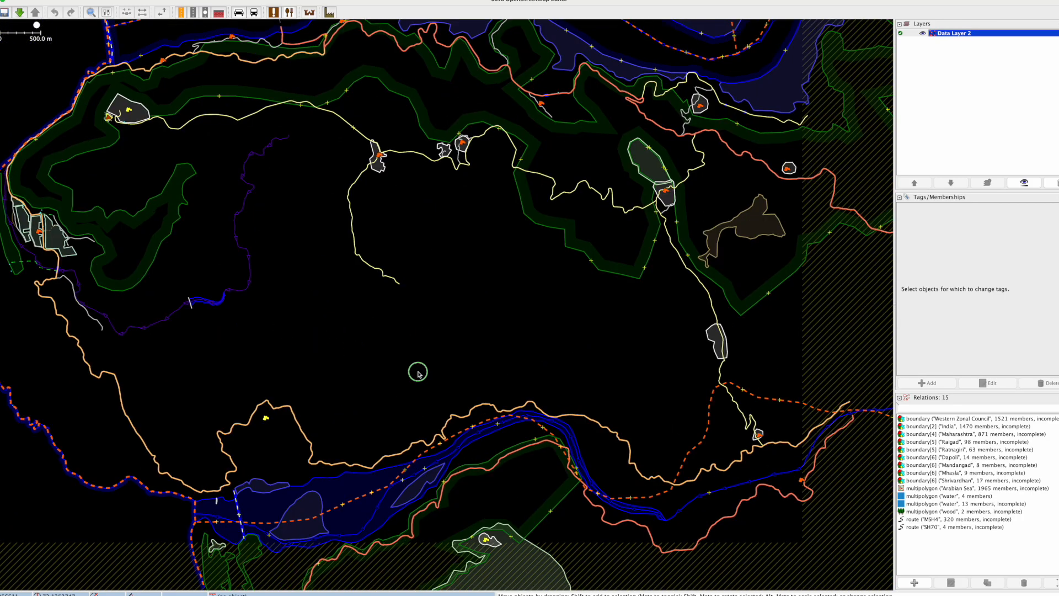
scroll(408, 368, "up", 3)
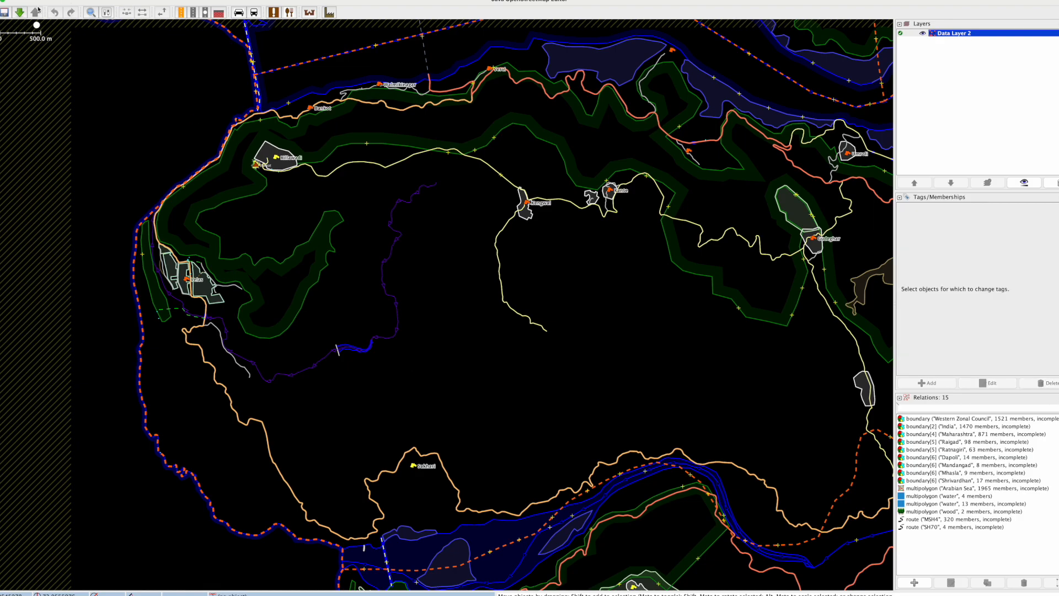
Step: Add Bing aerial imagery as the background layer beneath the downloaded data
left_click(259, 0)
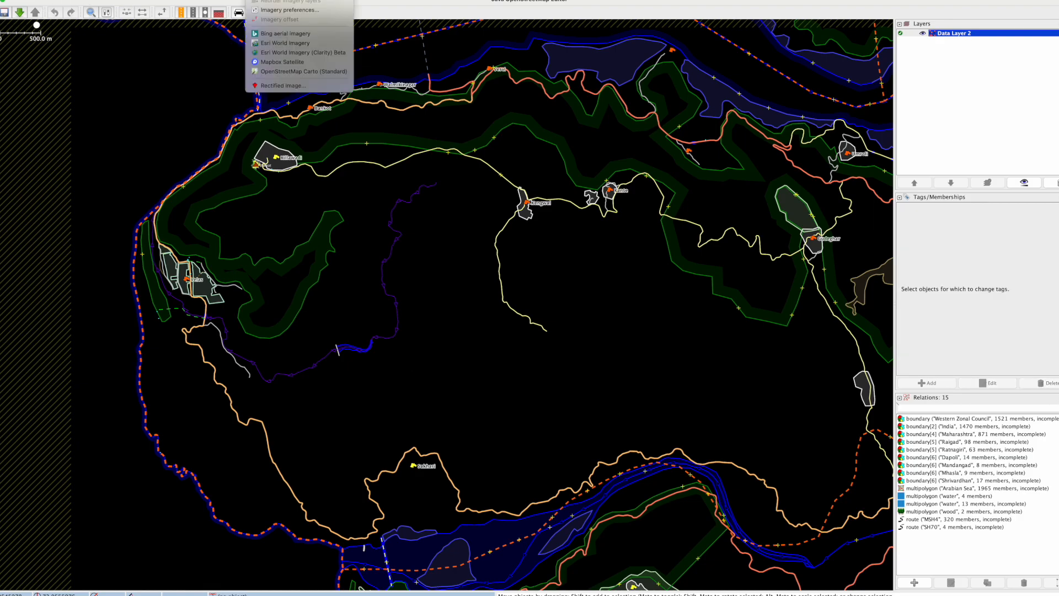
left_click(285, 34)
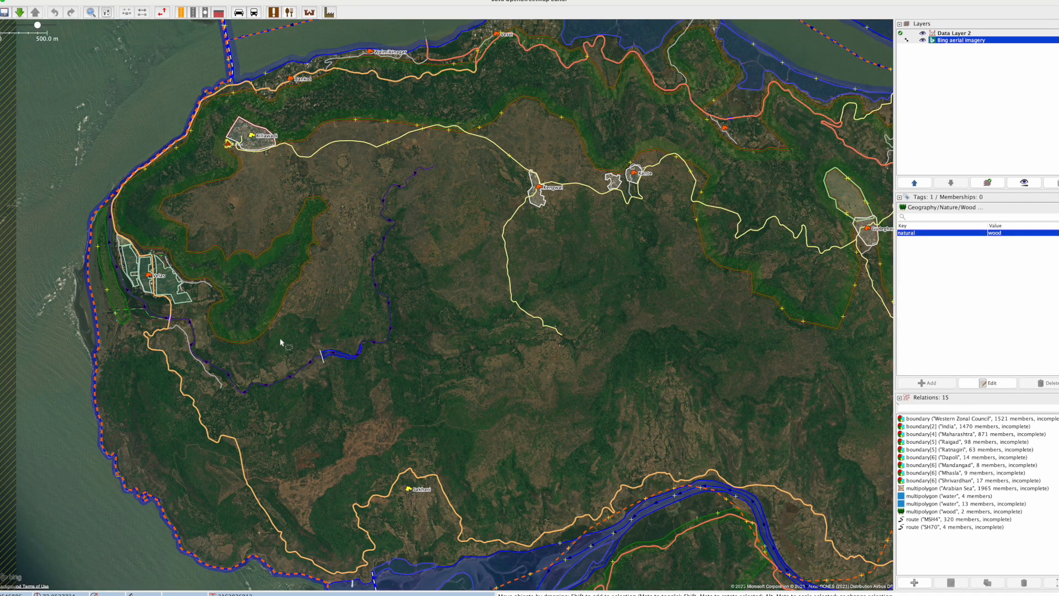
scroll(281, 343, "up", 5)
Step: Inspect the aerial imagery around the stream, reservoir and dam east of Velas against the mapped features
left_click(371, 306)
left_click_drag(371, 304, 375, 273)
left_click_drag(714, 434, 508, 318)
left_click_drag(579, 217, 497, 342)
left_click_drag(531, 239, 657, 399)
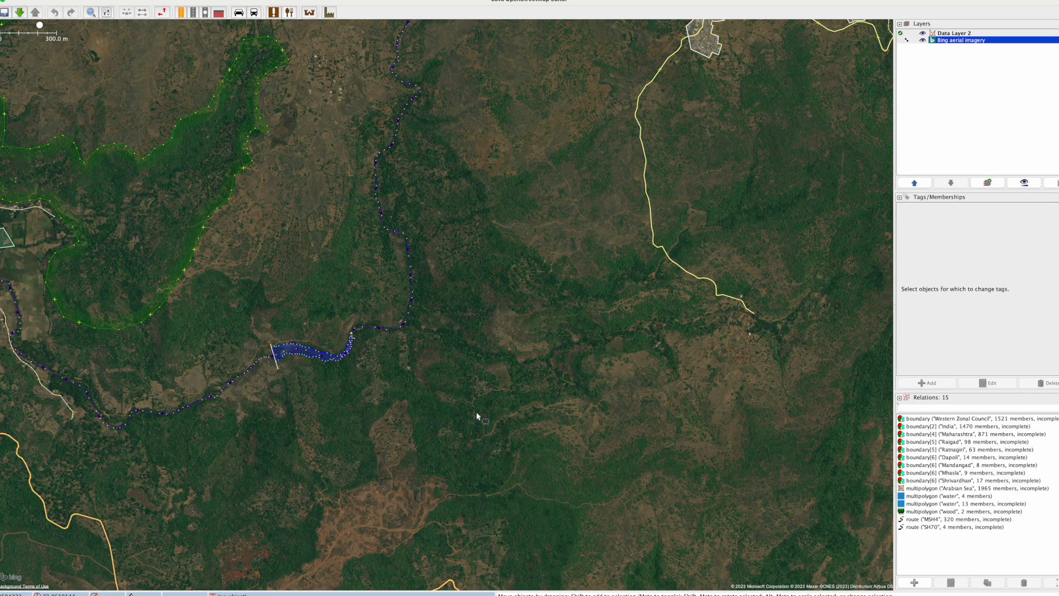
left_click_drag(243, 454, 548, 394)
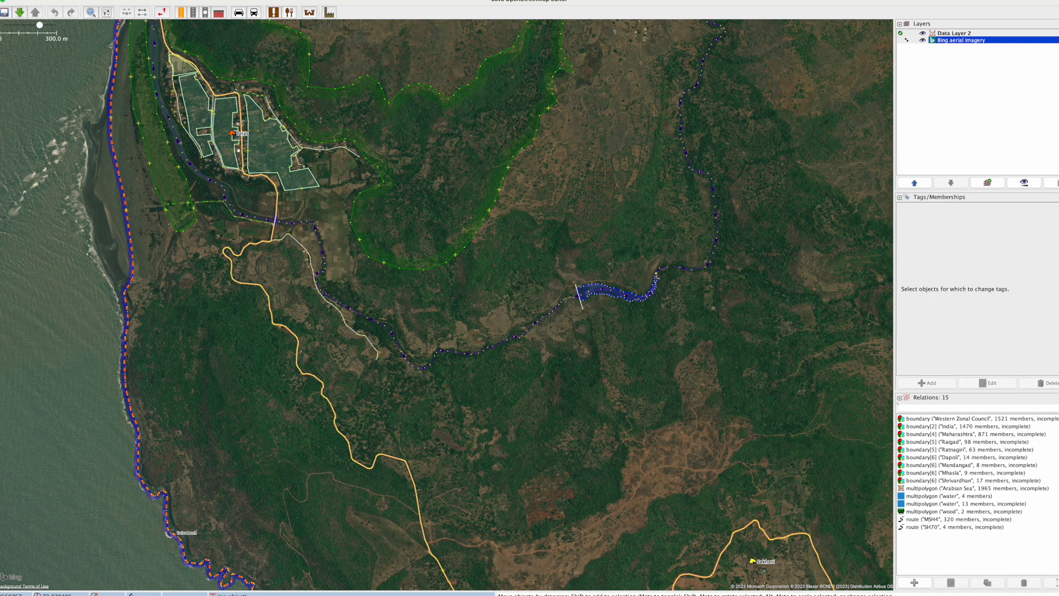
Step: Open the map paint style settings in the preferences and start a new active style entry
left_click(9, 1)
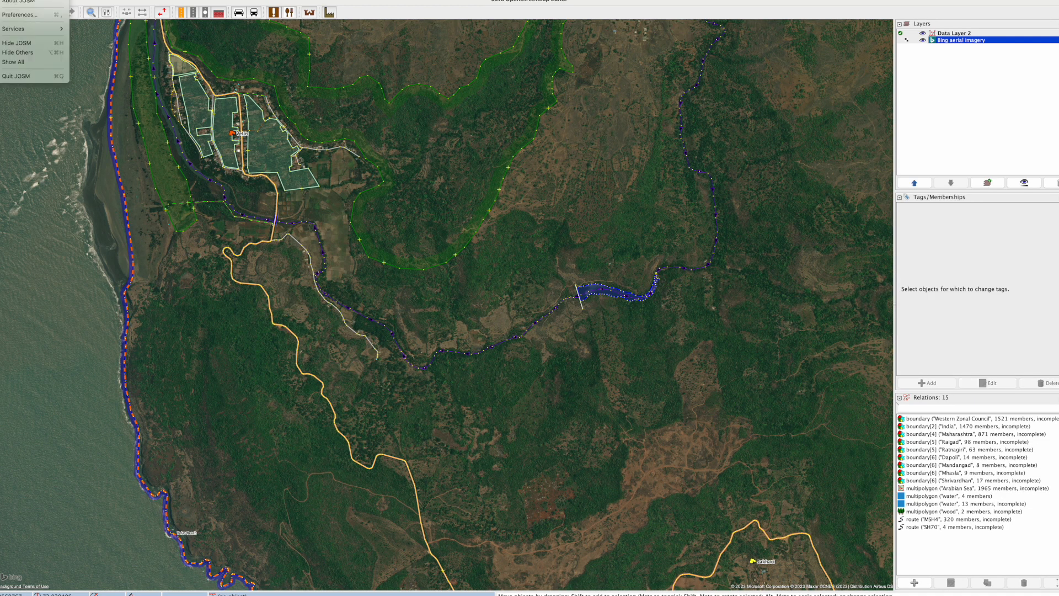
left_click(37, 16)
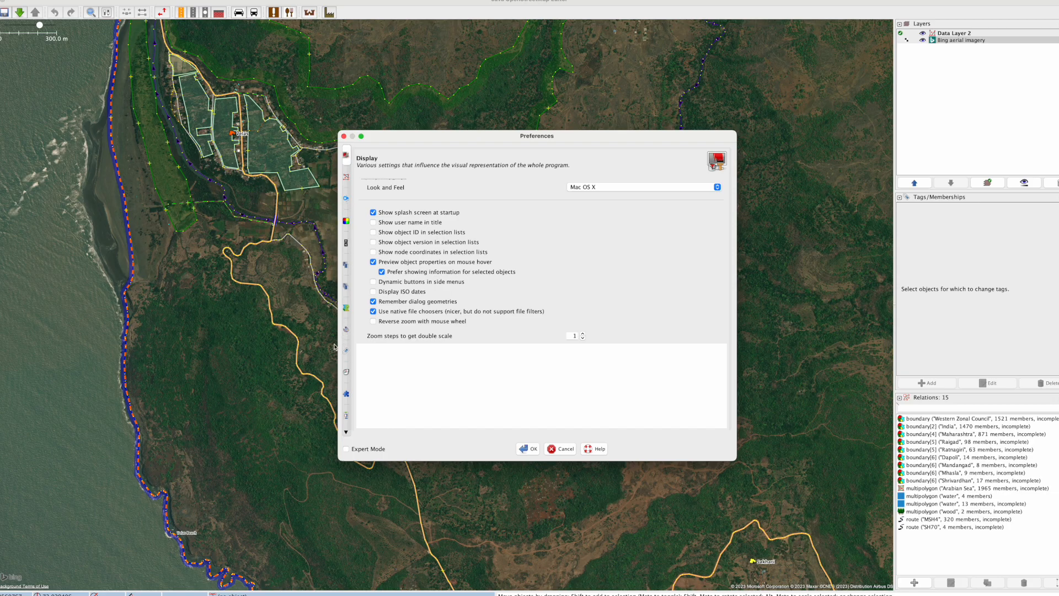
left_click(347, 309)
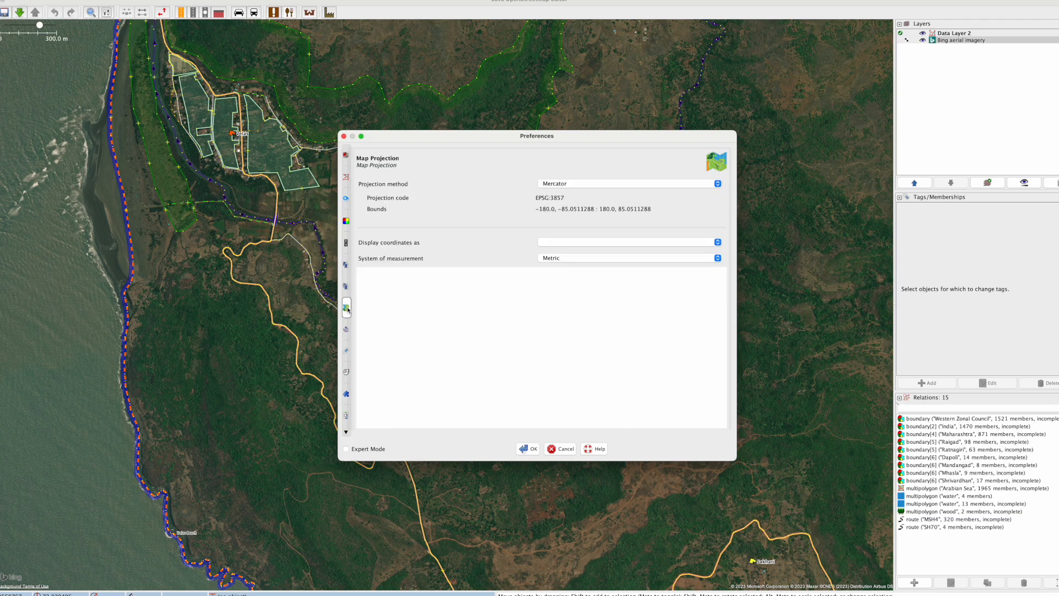
left_click(346, 287)
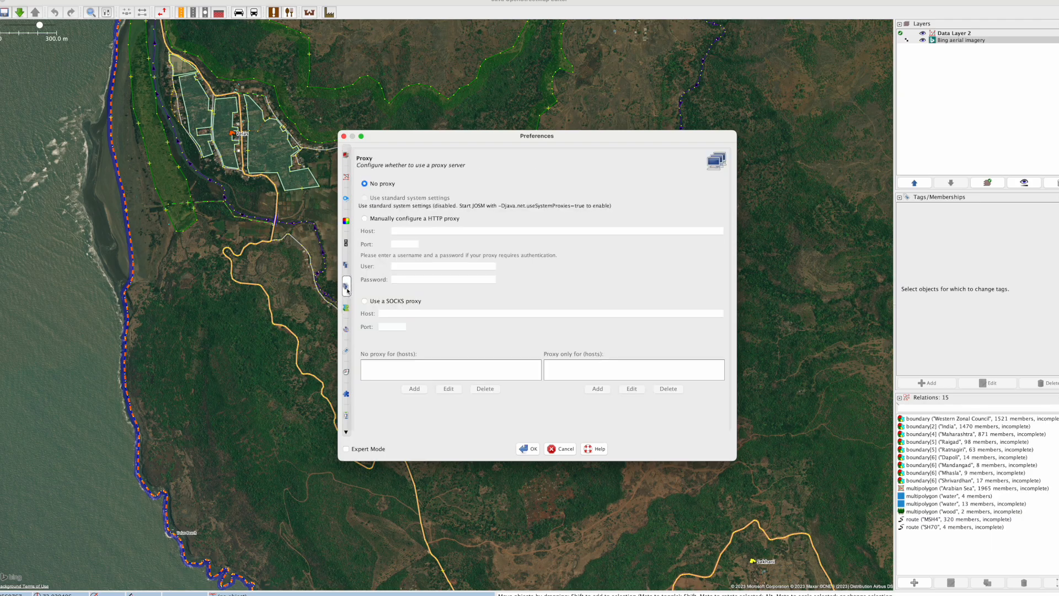
left_click(346, 330)
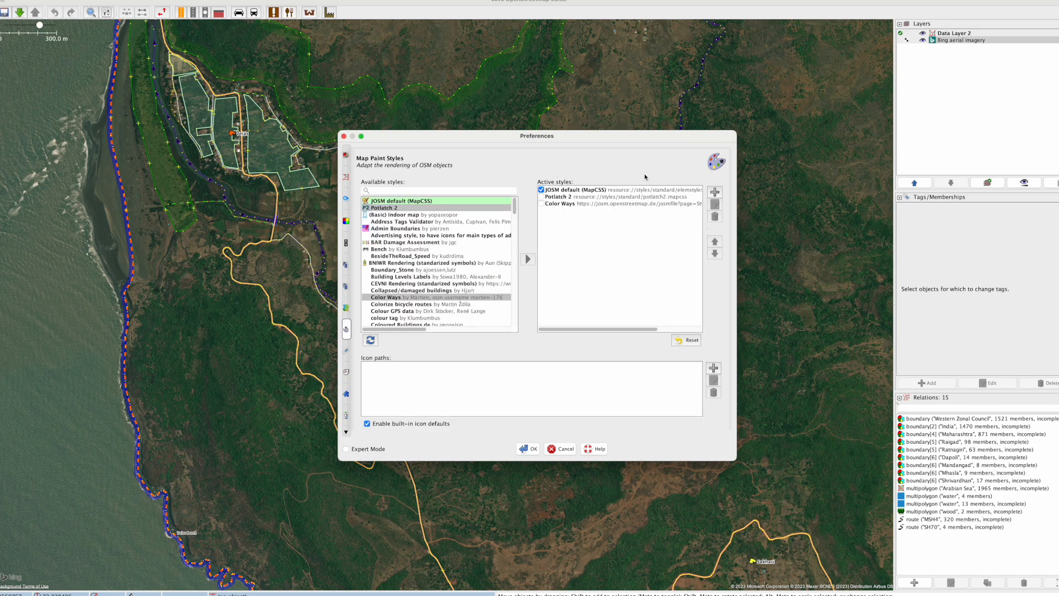
left_click(716, 192)
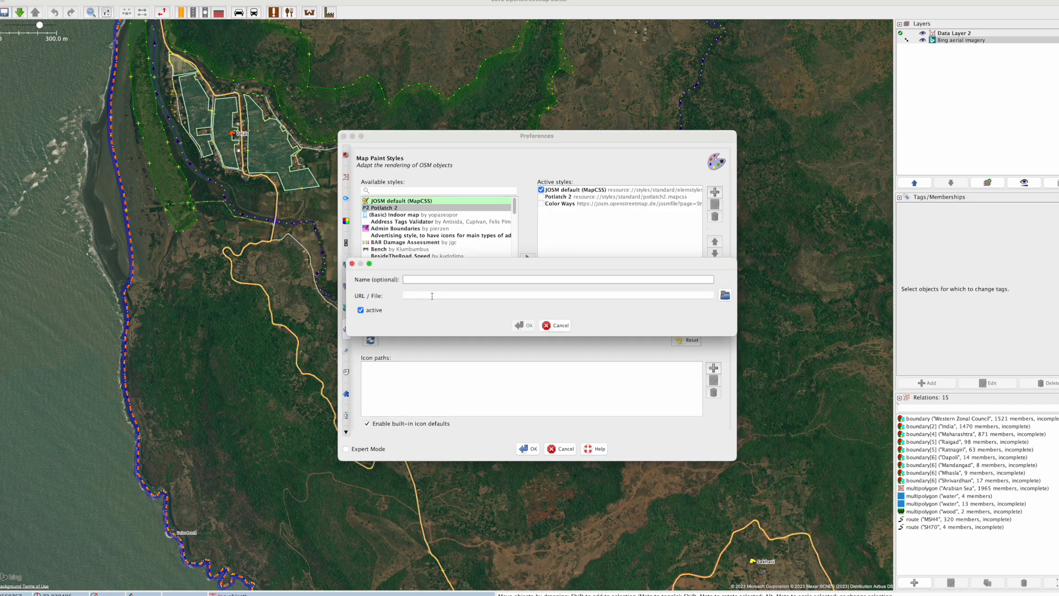
left_click(432, 296)
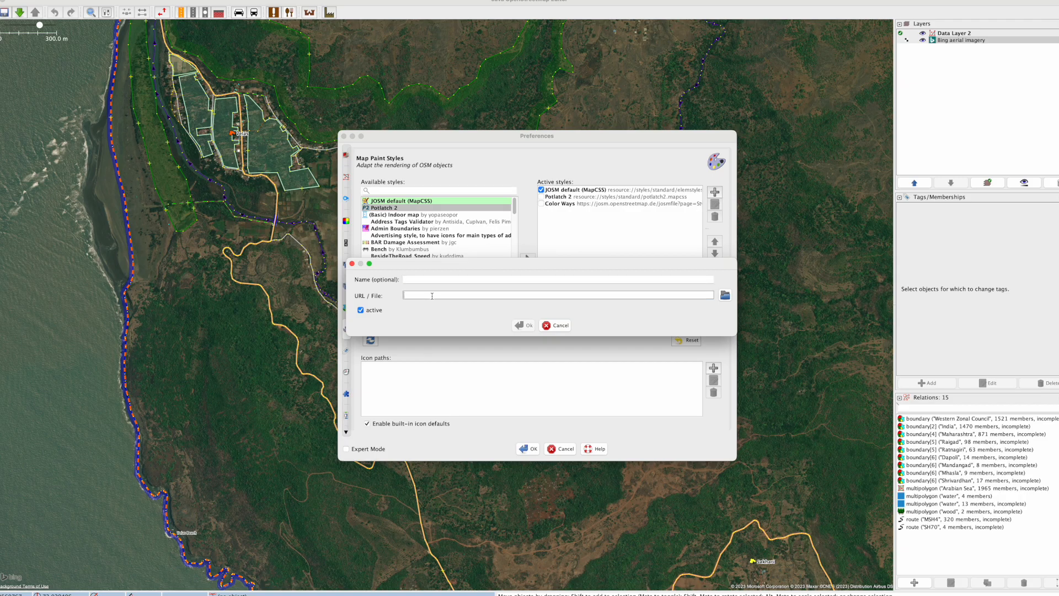
type("\"")
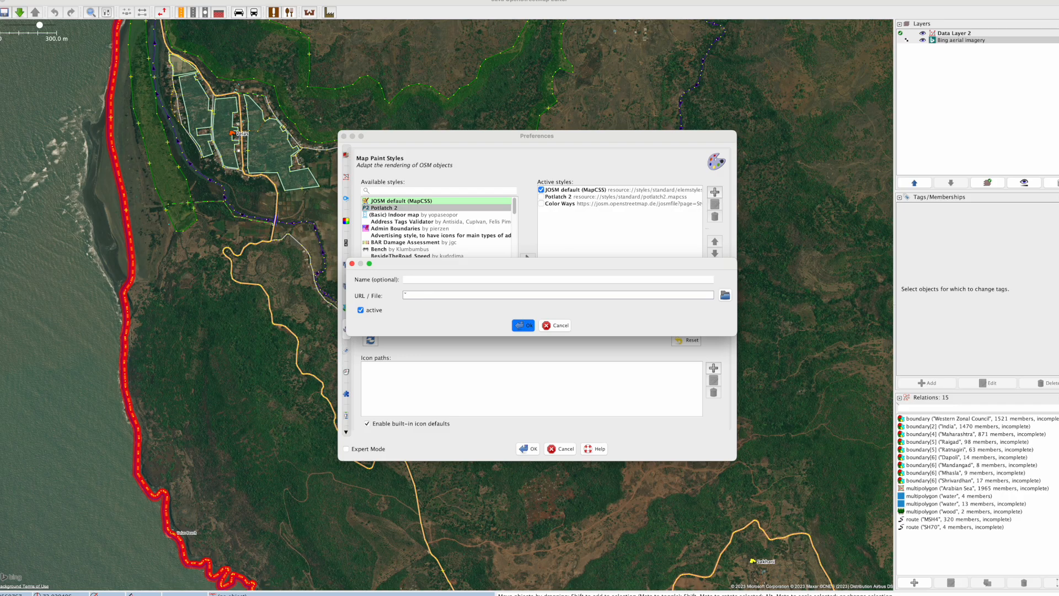
key("BackSpace")
right_click(424, 296)
left_click(451, 340)
Step: Switch to the browser's osmlab/applepaintstyles GitHub page and find the installation instructions in its README
key("super+Tab")
left_click_drag(0, 128, 430, 123)
scroll(423, 303, "up", 10)
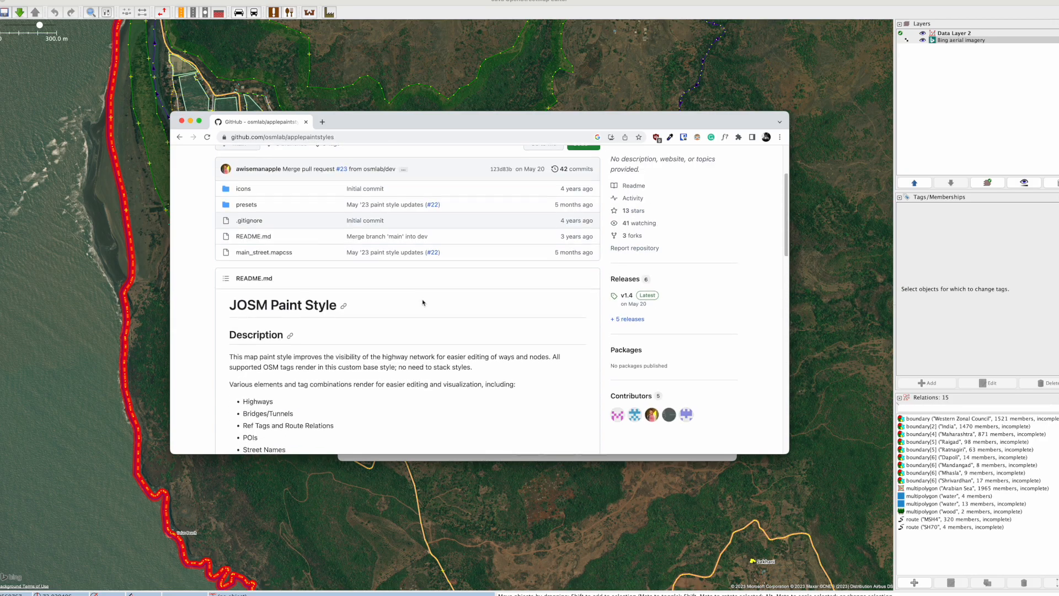
scroll(301, 292, "down", 5)
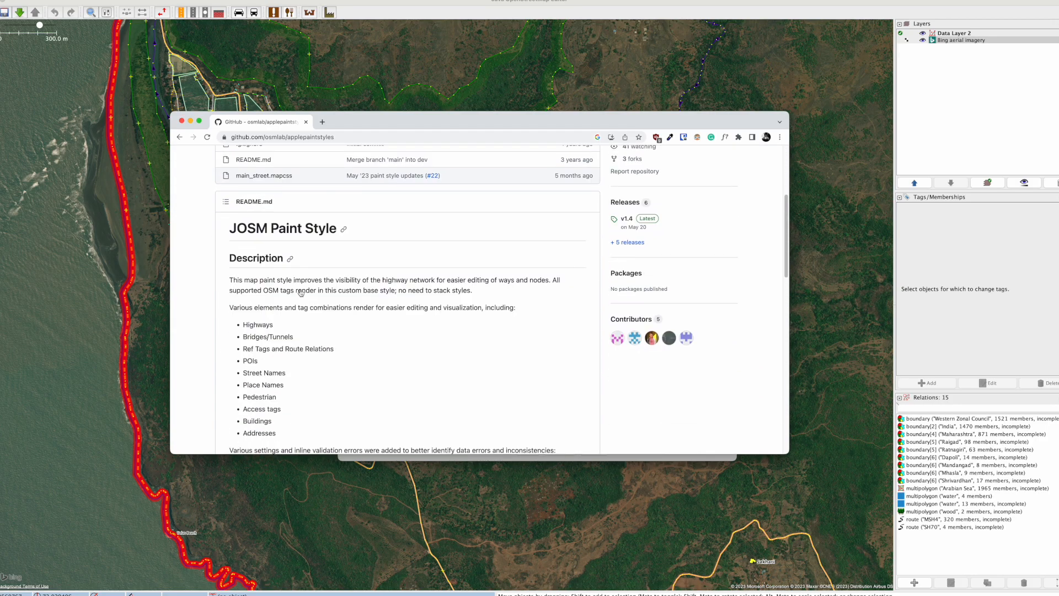
scroll(325, 301, "down", 5)
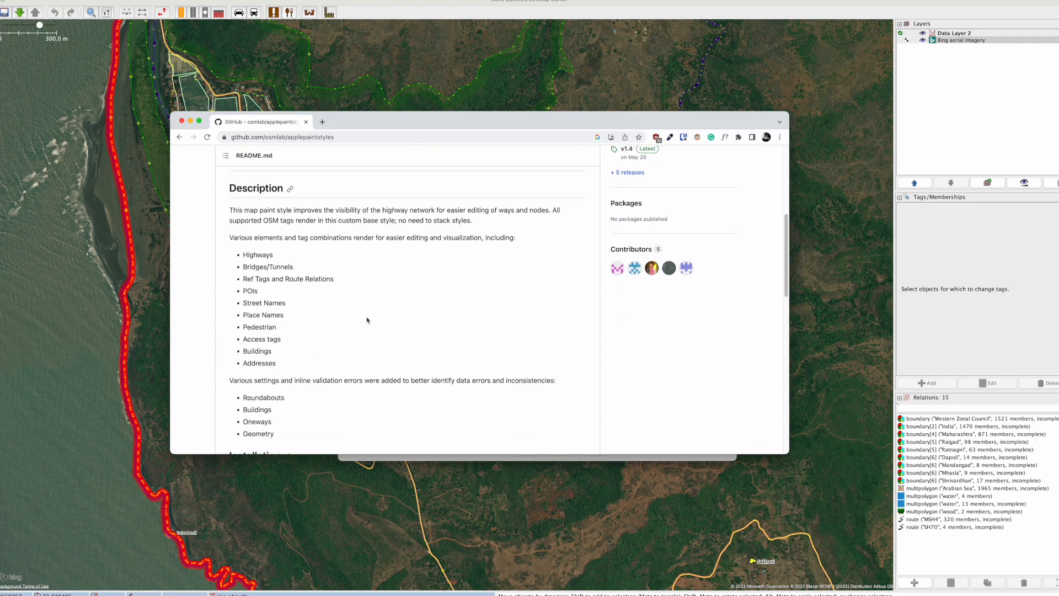
scroll(366, 320, "down", 6)
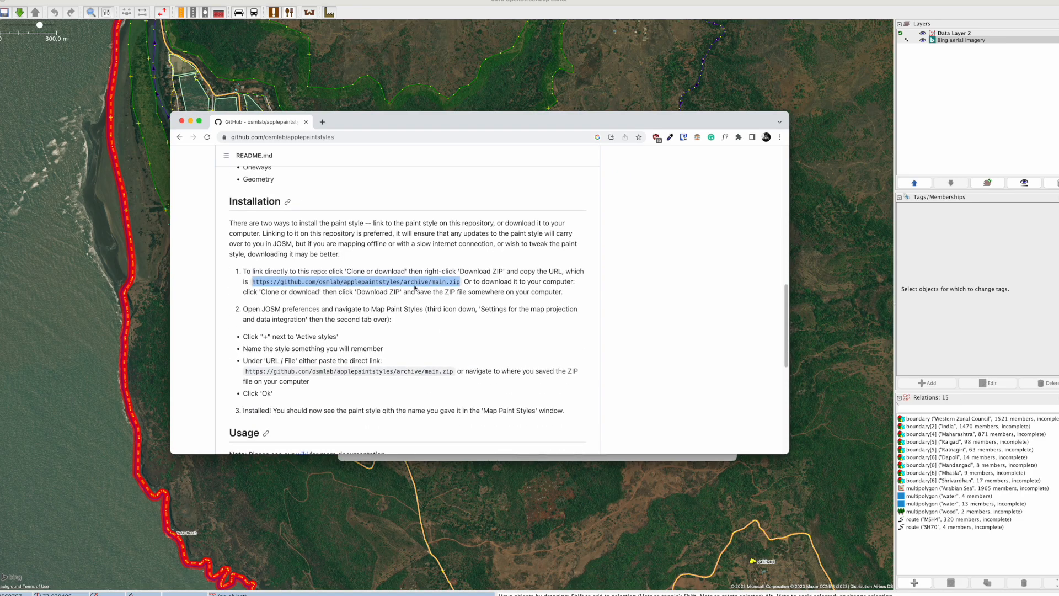
left_click(461, 288)
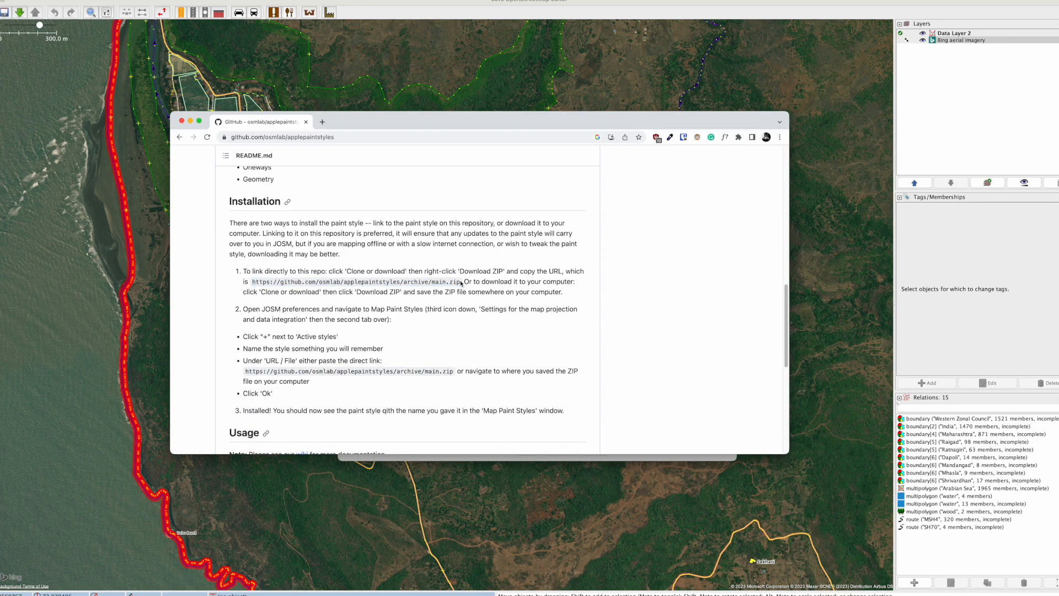
left_click_drag(461, 283, 252, 283)
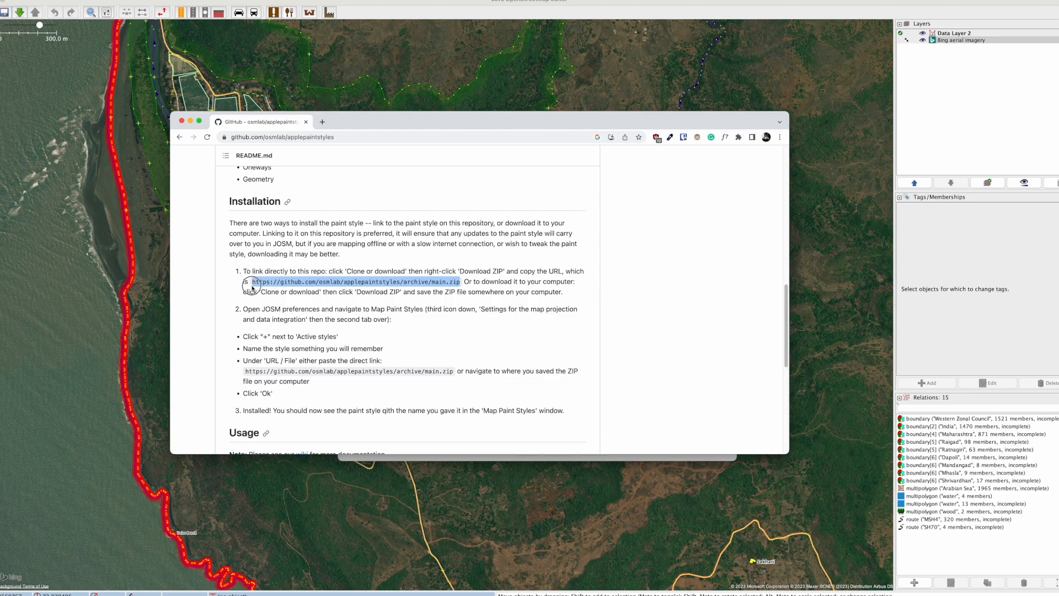
right_click(262, 282)
left_click(293, 307)
scroll(519, 303, "up", 15)
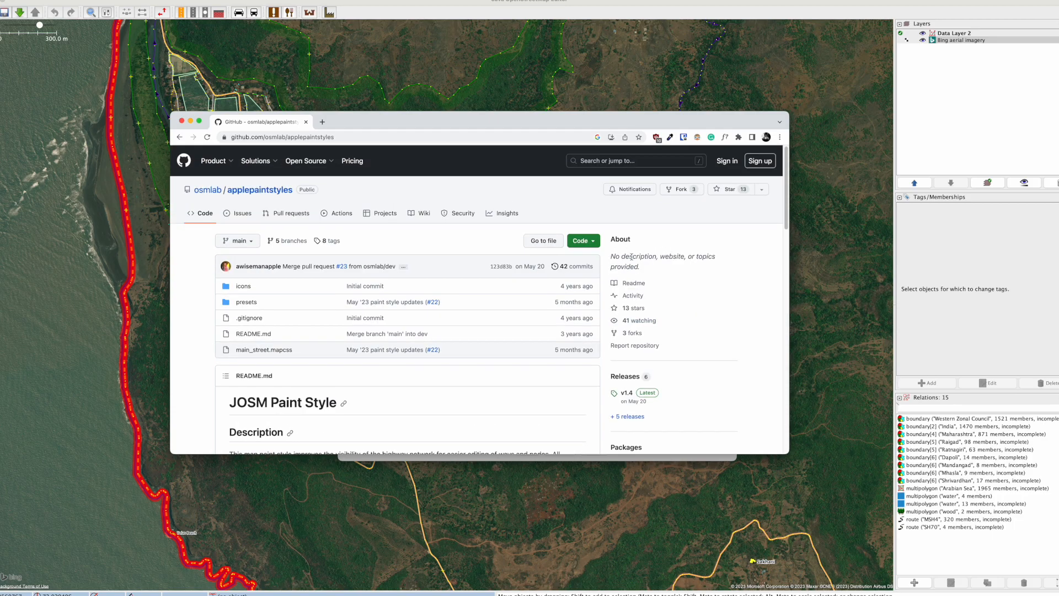
scroll(637, 364, "down", 15)
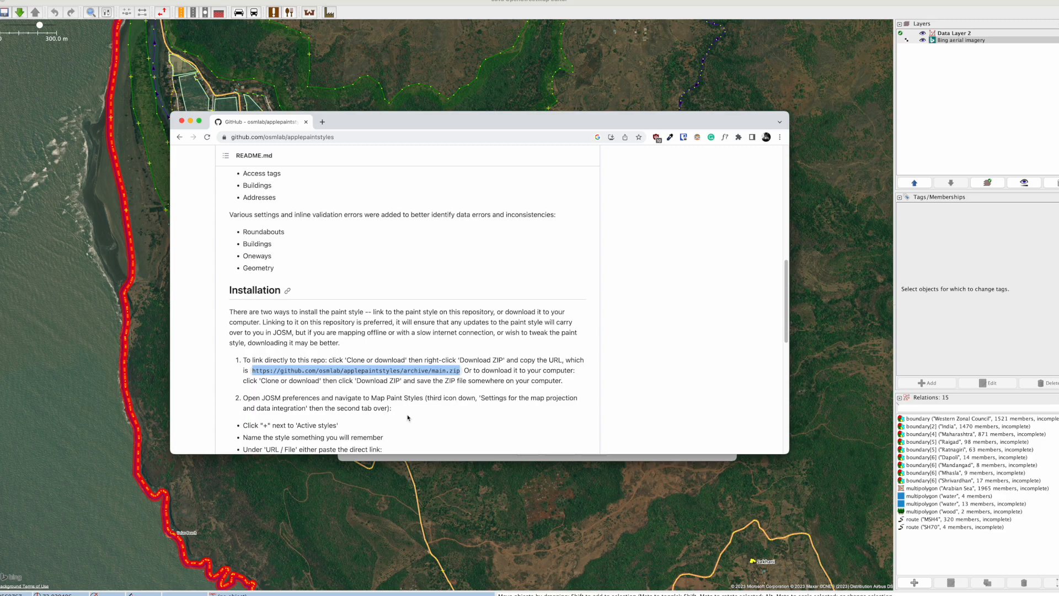
left_click_drag(499, 121, 0, 128)
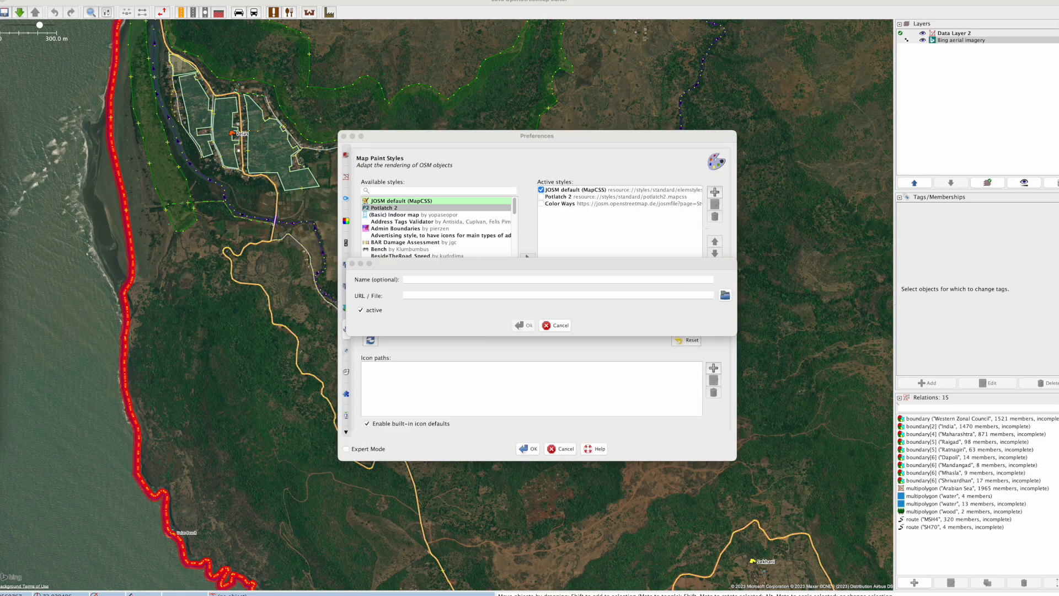
left_click(436, 297)
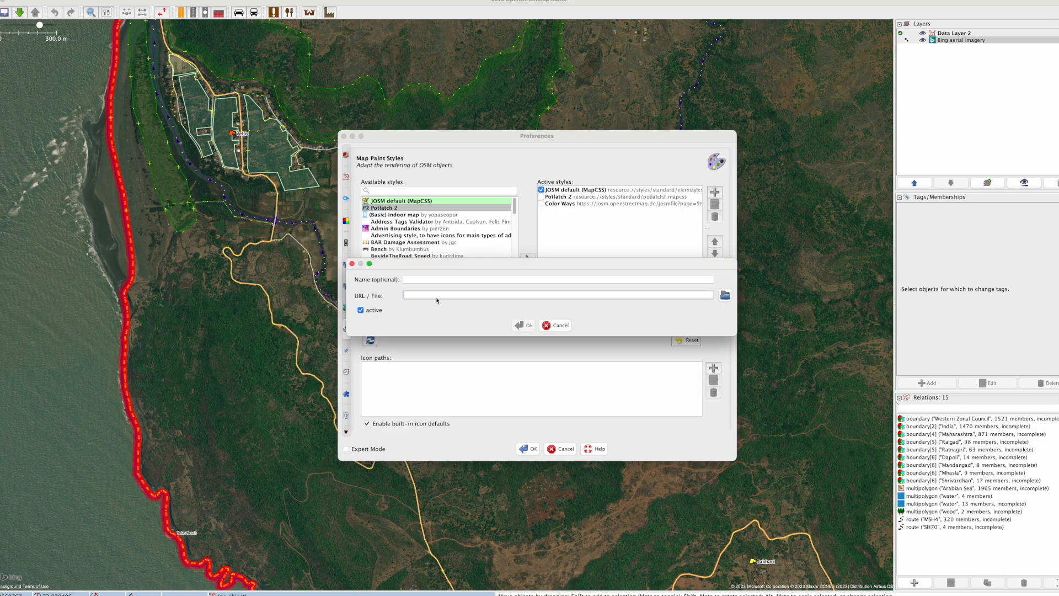
right_click(437, 296)
left_click(450, 340)
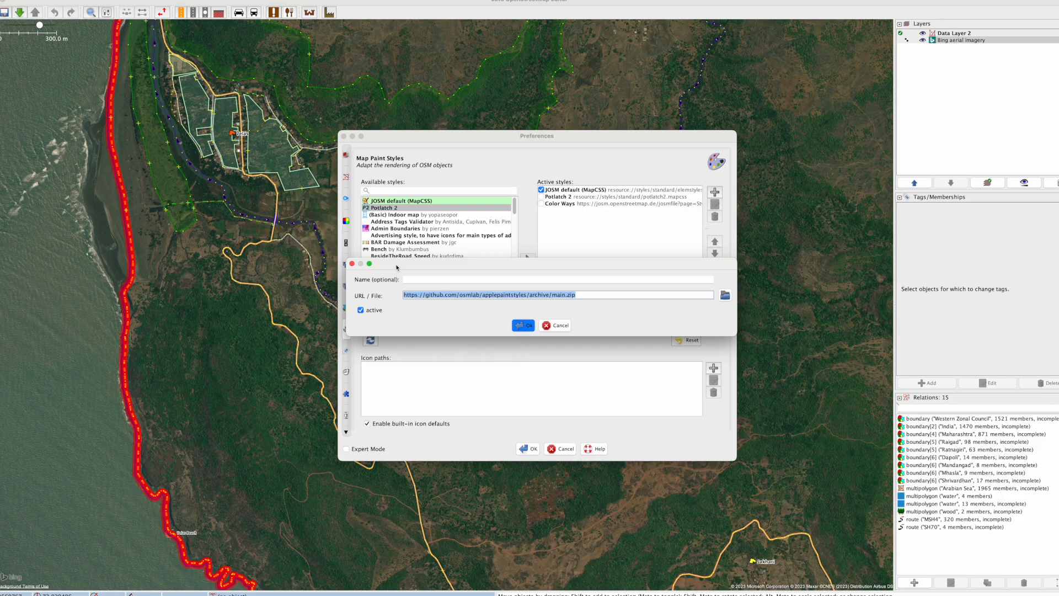
left_click(439, 279)
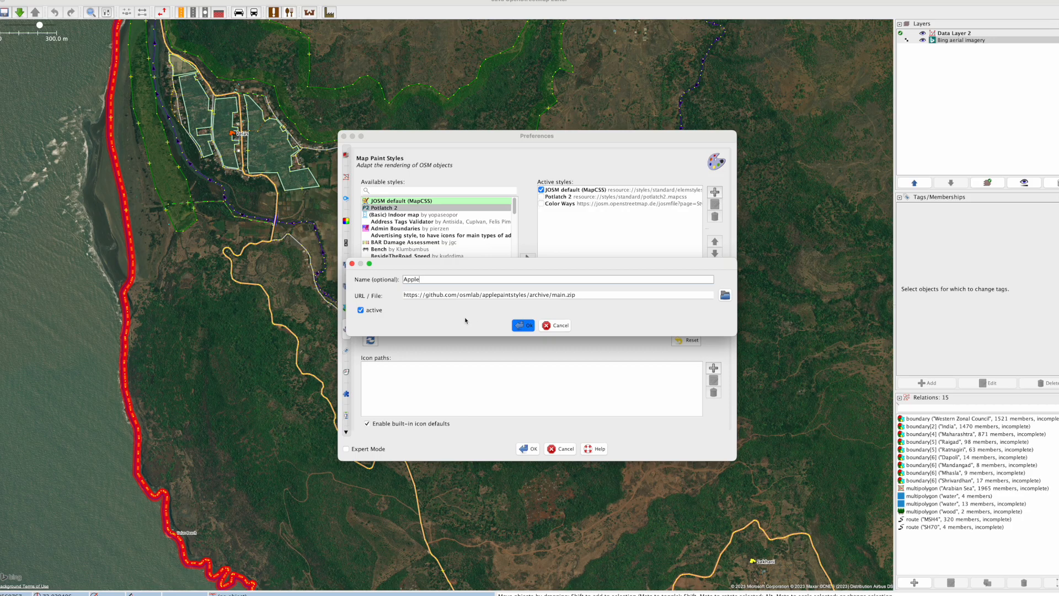
left_click(525, 325)
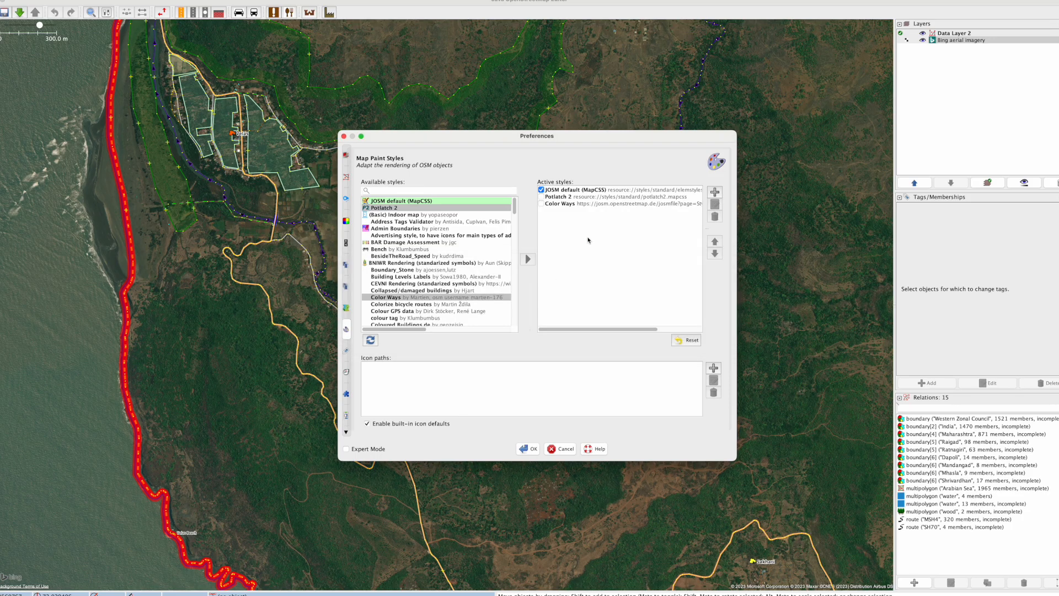
Step: Disable the JOSM default (MapCSS) style, move Apple to the first place among the active styles and apply the preferences
left_click(544, 191)
left_click(630, 211)
left_click(714, 243)
left_click(715, 242)
left_click(715, 243)
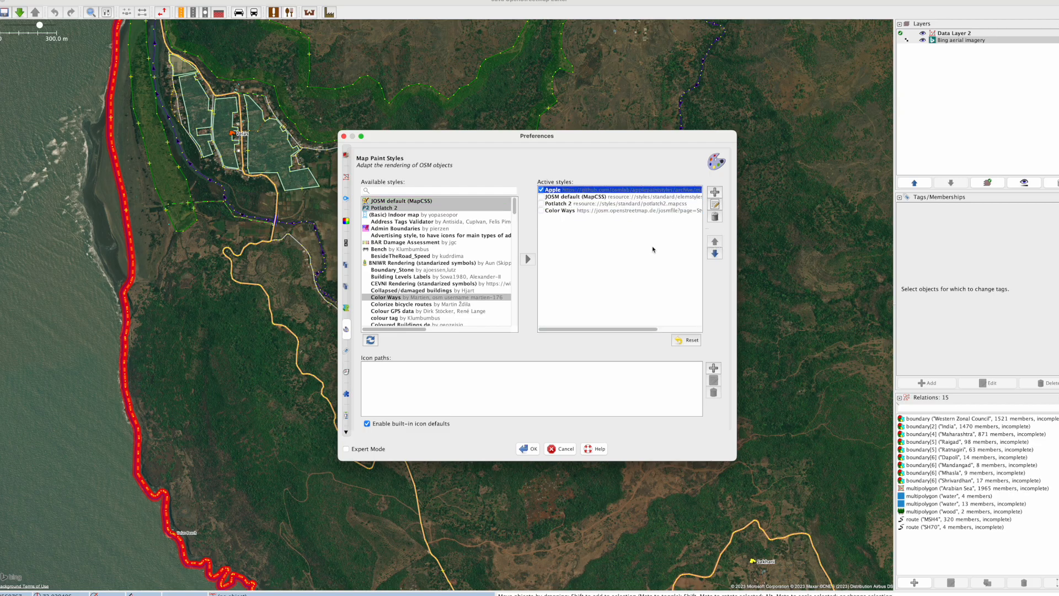
left_click(534, 449)
Step: Examine how the roads, orchards, woods and points of interest around Velas are drawn with the Apple paint style
left_click(237, 413)
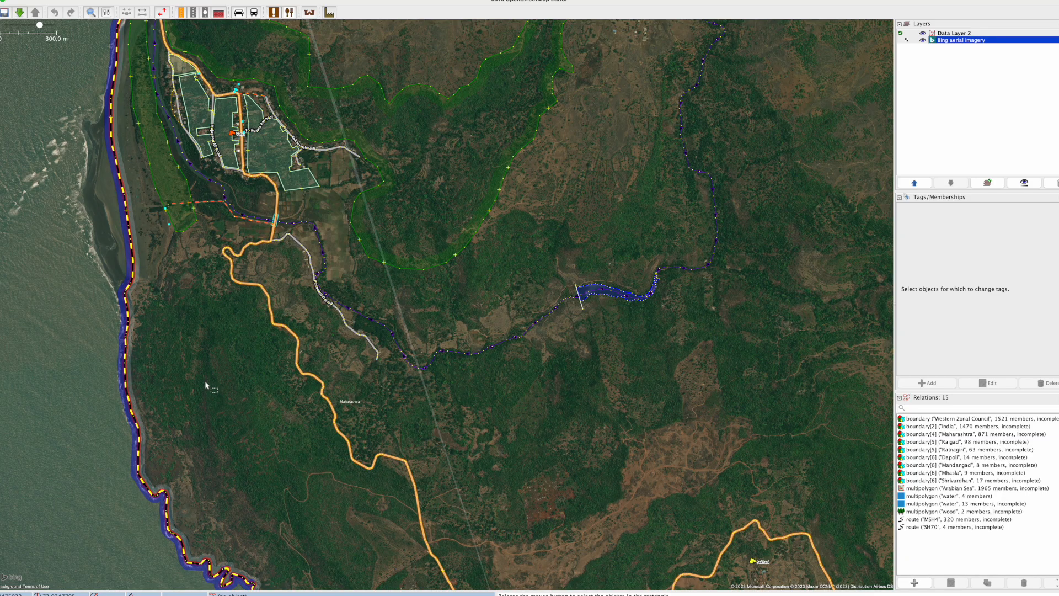
scroll(292, 298, "up", 2)
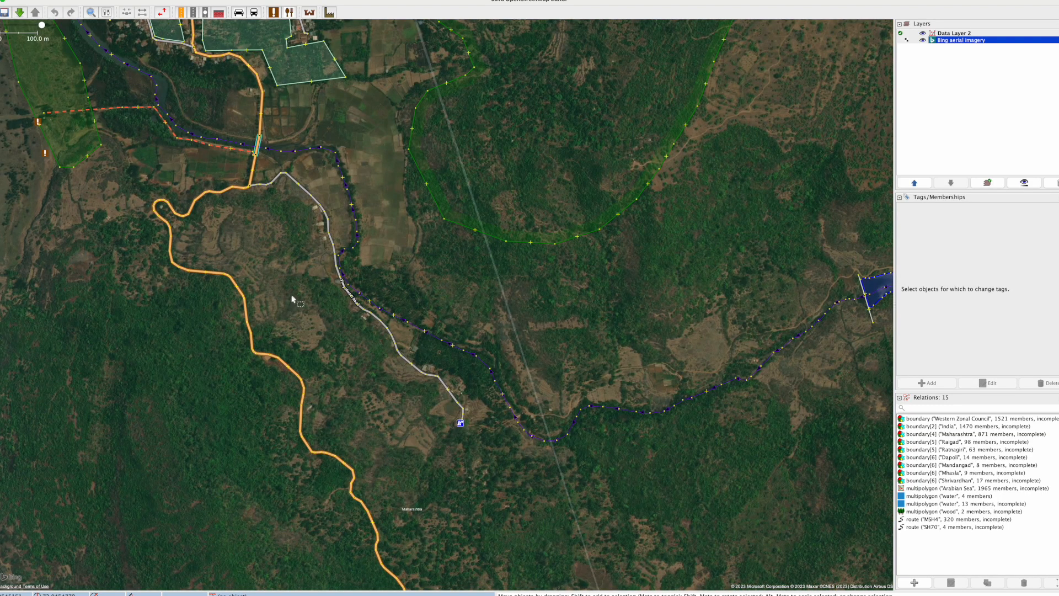
scroll(292, 298, "up", 2)
left_click_drag(612, 475, 723, 584)
left_click(293, 232)
left_click_drag(98, 306, 266, 522)
scroll(267, 522, "down", 2)
left_click(175, 411)
left_click(123, 406)
left_click(76, 399)
left_click(292, 353)
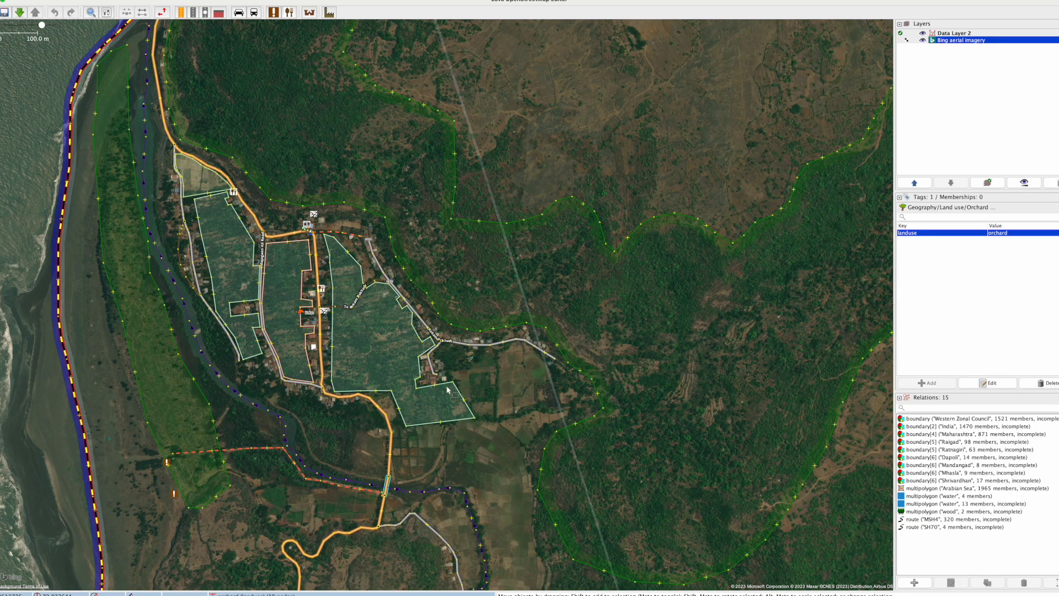
left_click(477, 401)
scroll(476, 401, "up", 2)
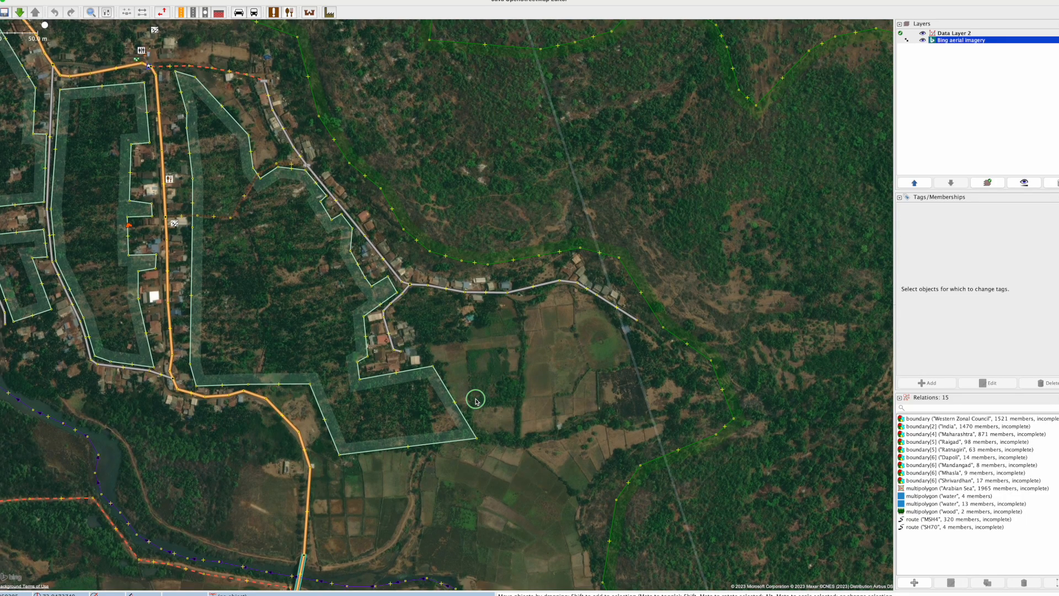
left_click_drag(476, 399, 475, 398)
left_click_drag(472, 442, 660, 467)
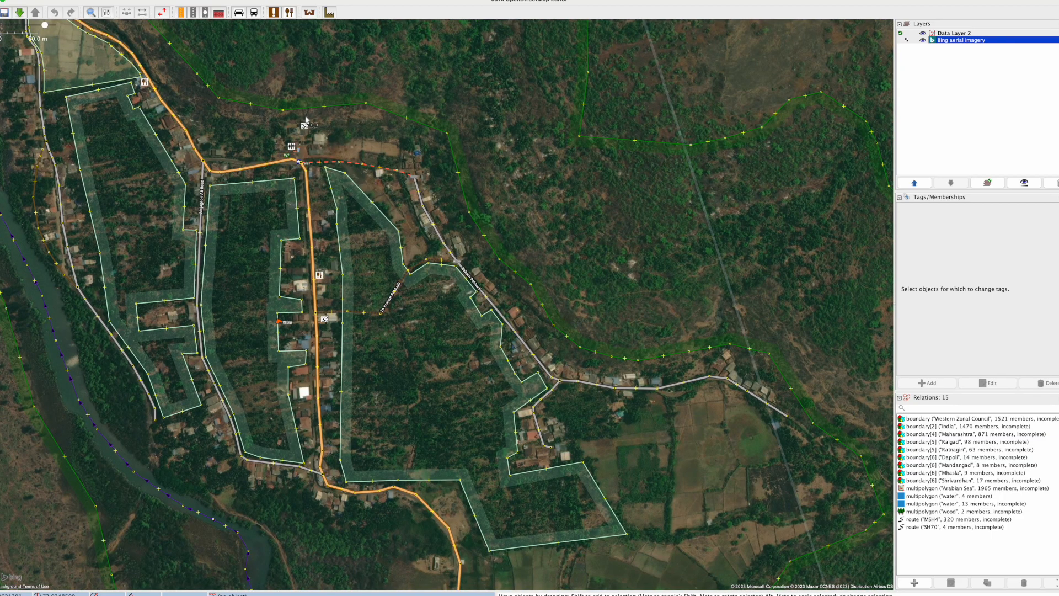
left_click_drag(381, 141, 434, 383)
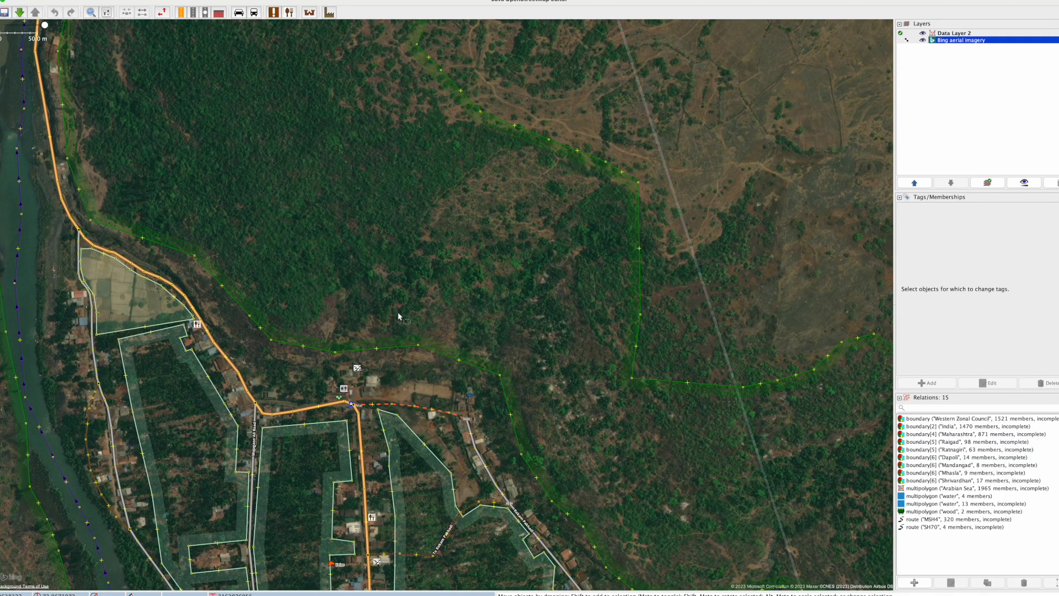
Step: Inspect the roads and unmapped buildings of the dense settlement along the creek's southern shore, northeast of Velas
scroll(398, 317, "down", 5)
left_click_drag(576, 244, 167, 377)
left_click(253, 182)
left_click(254, 182)
left_click_drag(230, 108, 365, 247)
scroll(365, 246, "up", 6)
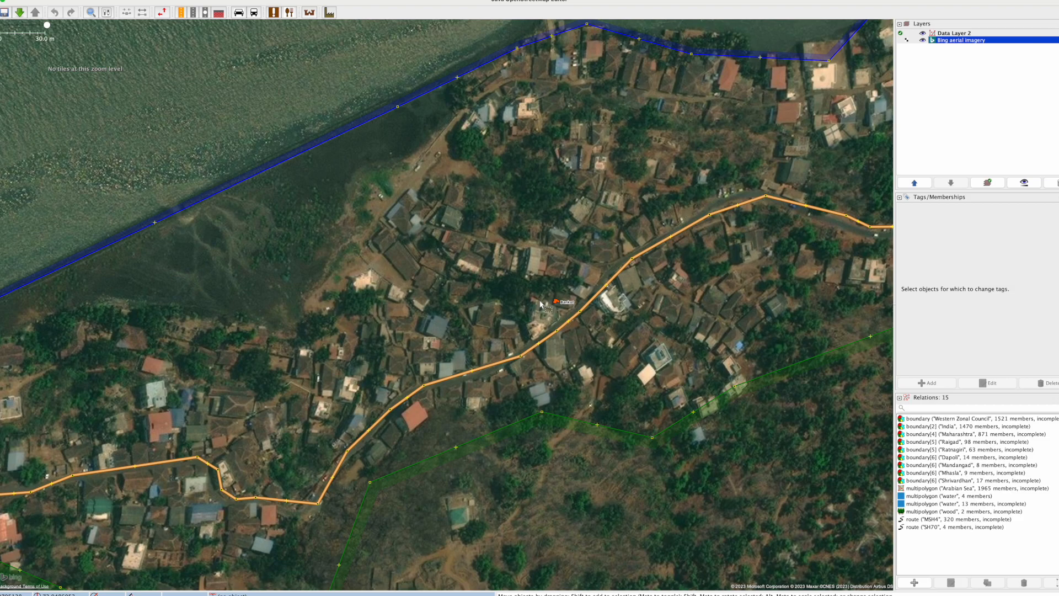
scroll(536, 311, "down", 2)
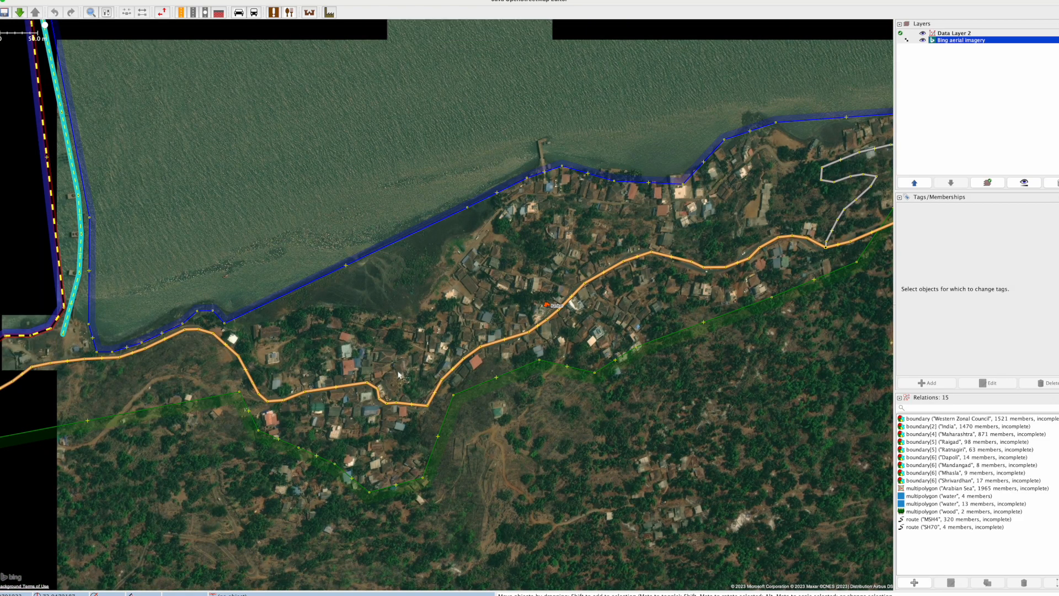
scroll(350, 433, "up", 2)
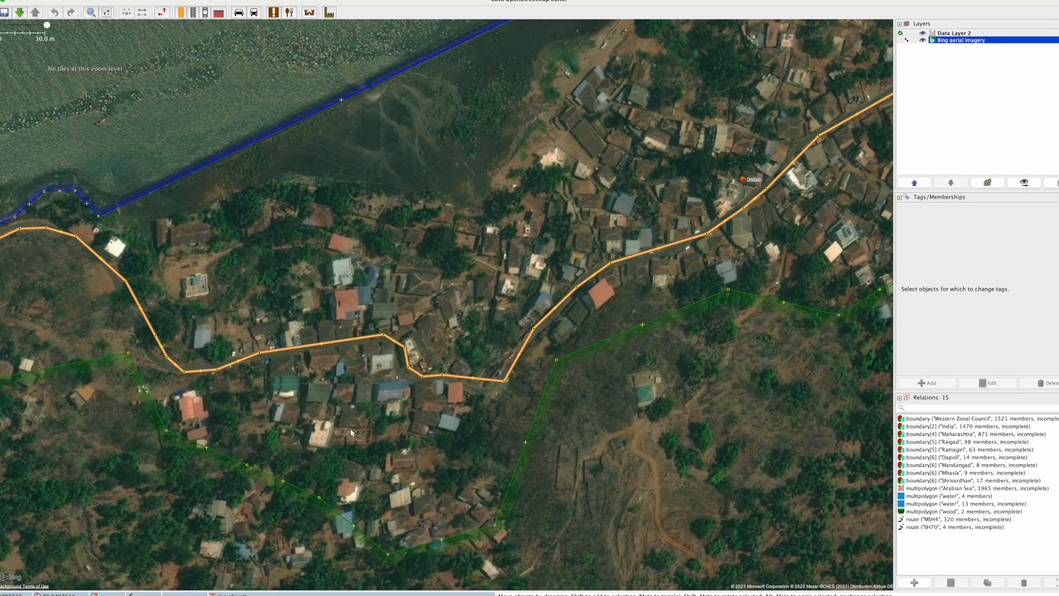
scroll(350, 431, "up", 2)
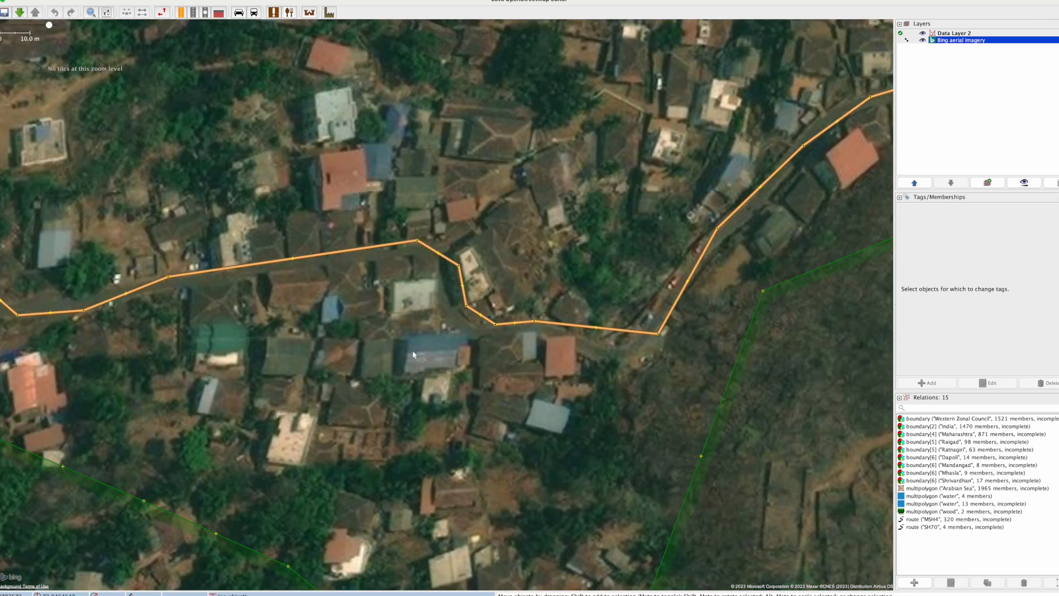
left_click_drag(366, 268, 310, 365)
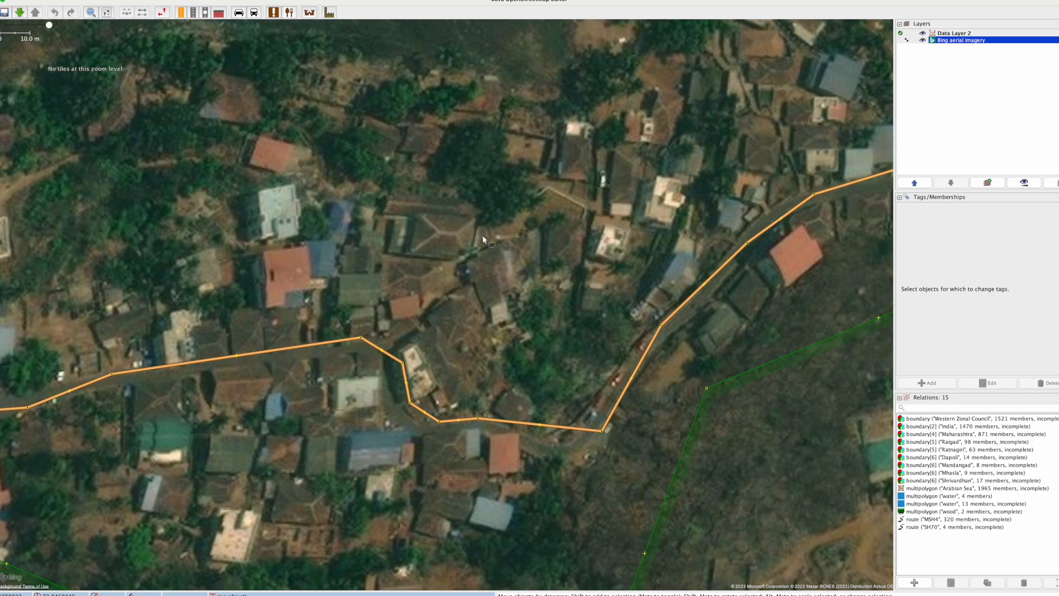
left_click_drag(491, 237, 327, 299)
scroll(467, 222, "down", 4)
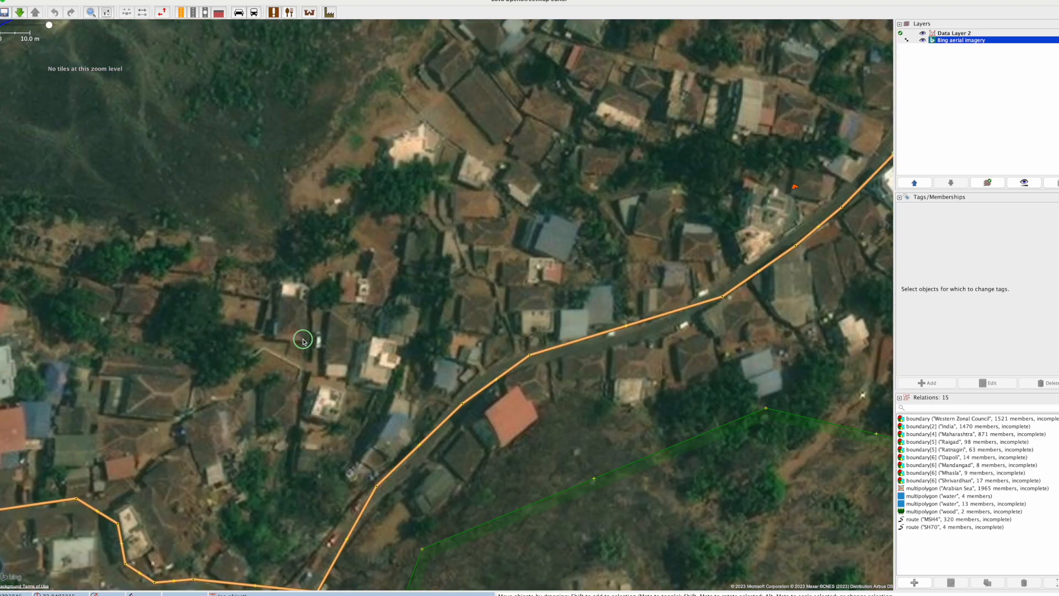
scroll(508, 206, "down", 3)
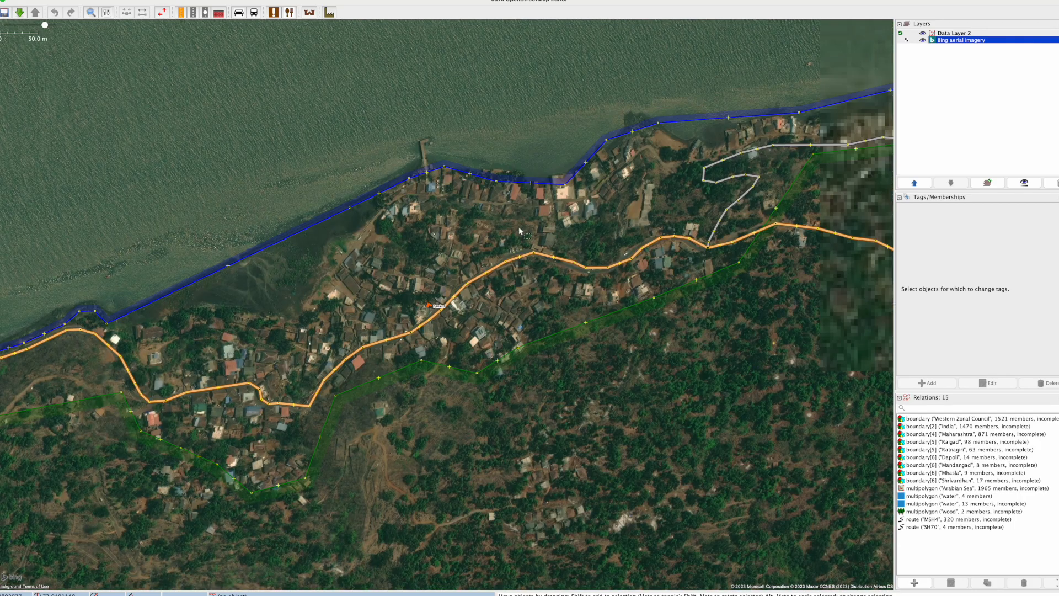
Step: Inspect the roads and unmapped buildings along the creek's southern shore as far east as the ferry pier
left_click_drag(684, 193, 541, 249)
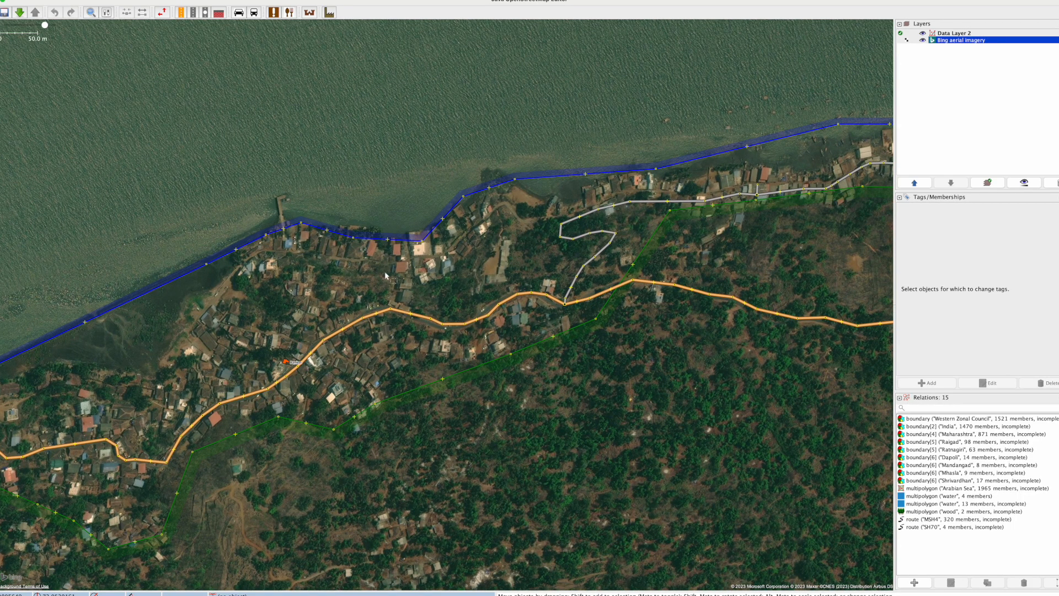
scroll(385, 275, "up", 2)
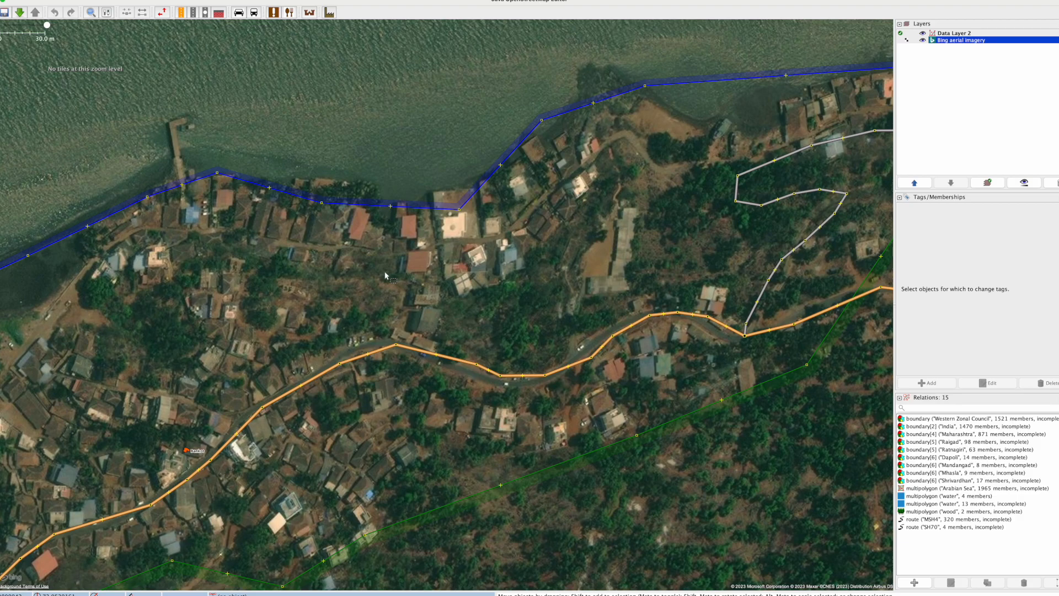
left_click_drag(186, 407, 288, 270)
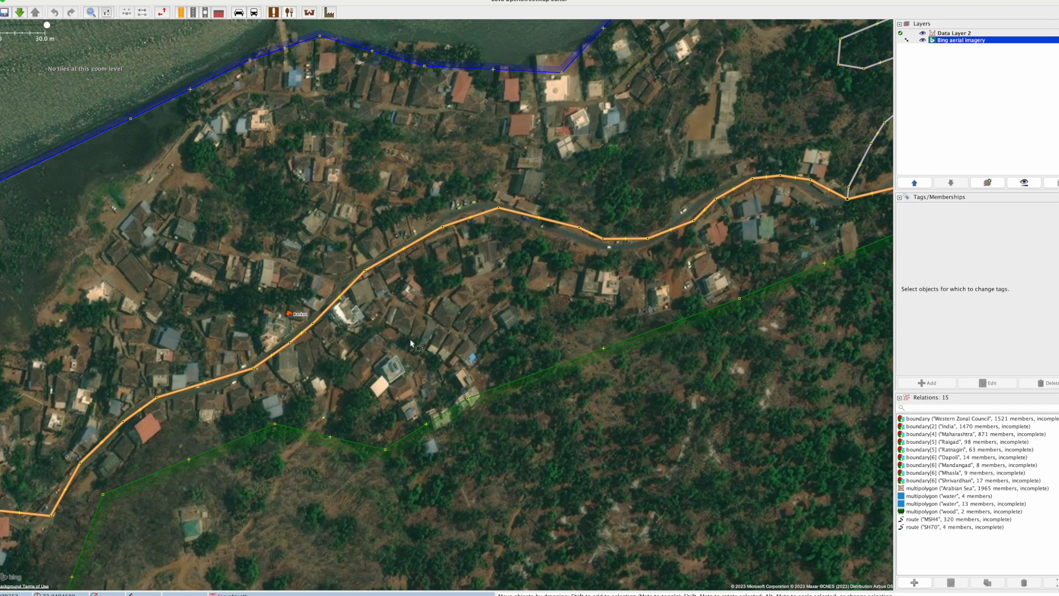
left_click_drag(726, 257, 351, 380)
left_click_drag(757, 224, 133, 351)
left_click_drag(689, 276, 290, 287)
left_click_drag(673, 332, 305, 324)
scroll(502, 312, "down", 3)
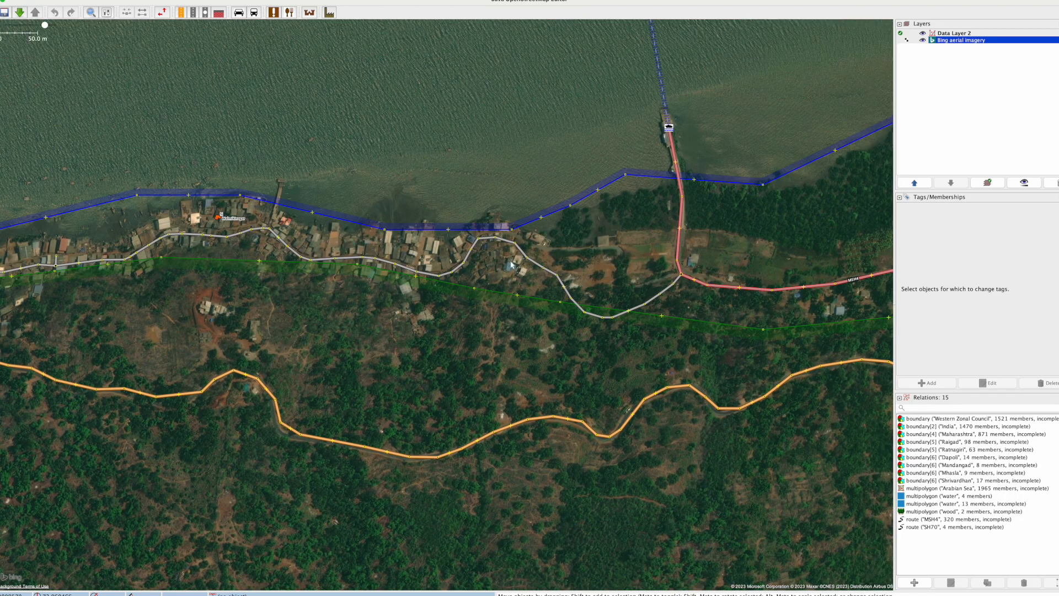
Step: Compare the water outline with the Bing imagery around the shoreline houses just west of the ferry pier
scroll(511, 238, "up", 5)
left_click(516, 215)
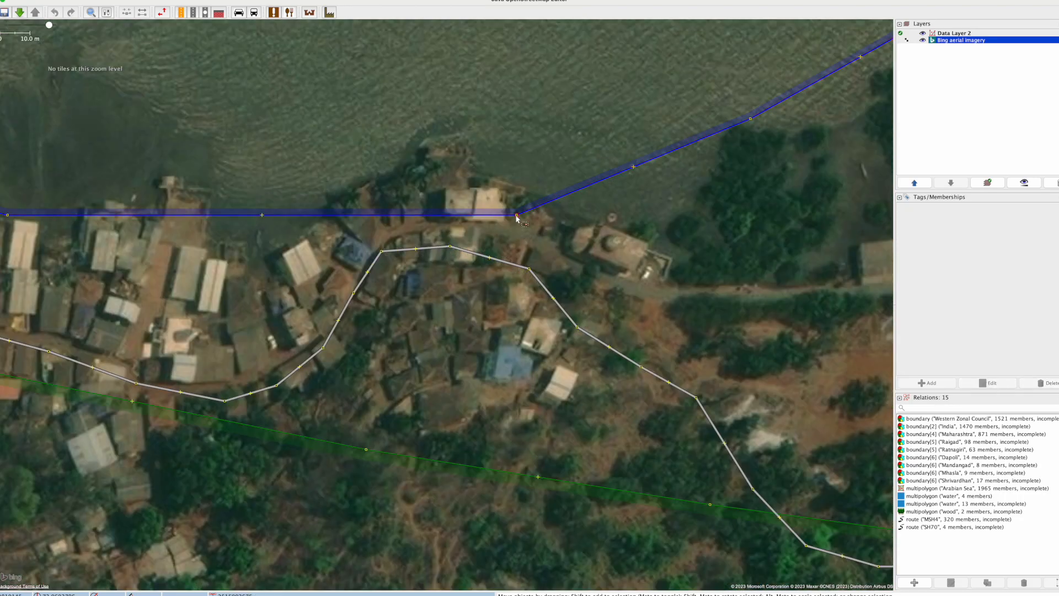
scroll(516, 217, "down", 3)
left_click(493, 197)
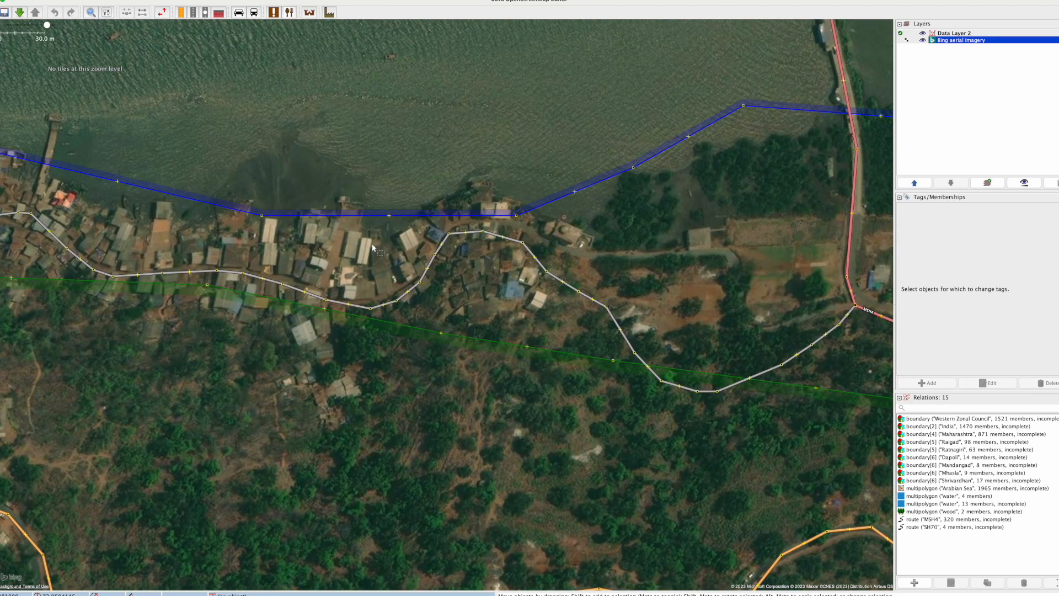
left_click(513, 208)
left_click(586, 223)
left_click(516, 206)
left_click(479, 196)
scroll(455, 197, "up", 3)
left_click(298, 285)
left_click(295, 345)
left_click_drag(288, 342, 326, 402)
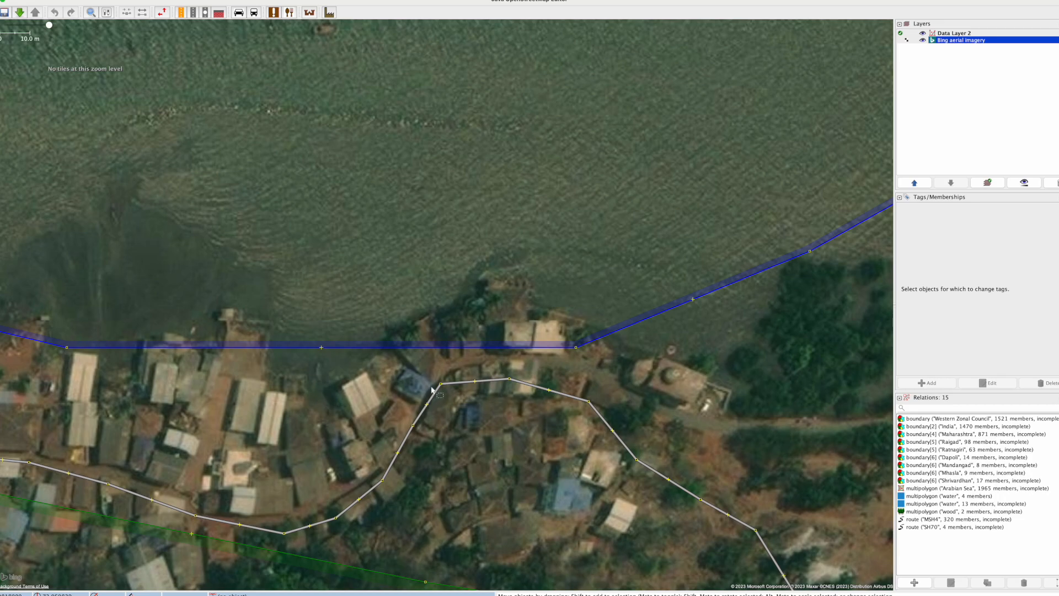
left_click(531, 347)
left_click(570, 354)
left_click_drag(569, 353, 428, 345)
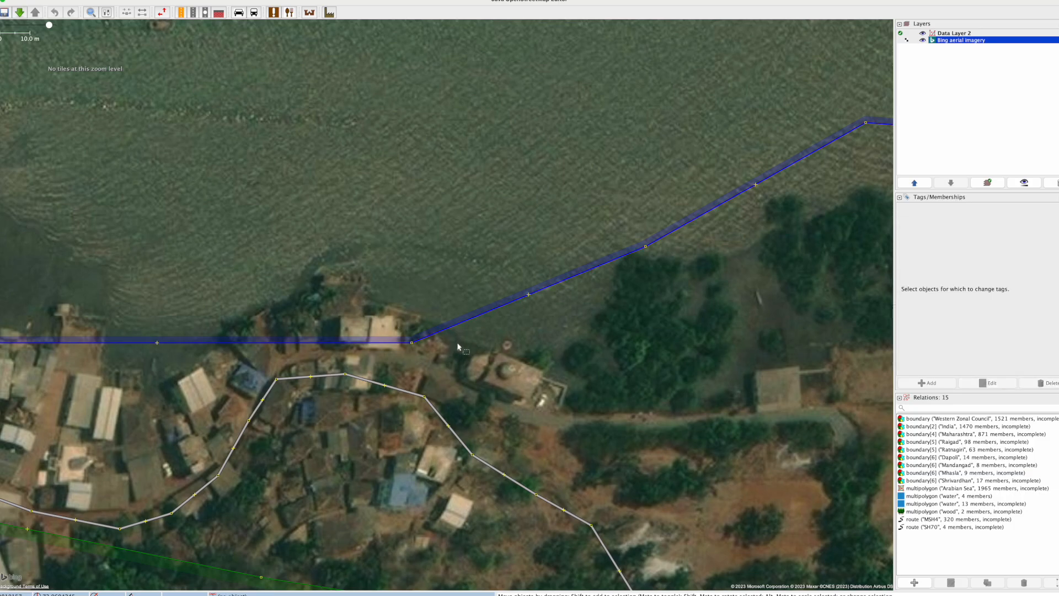
scroll(522, 335, "down", 3)
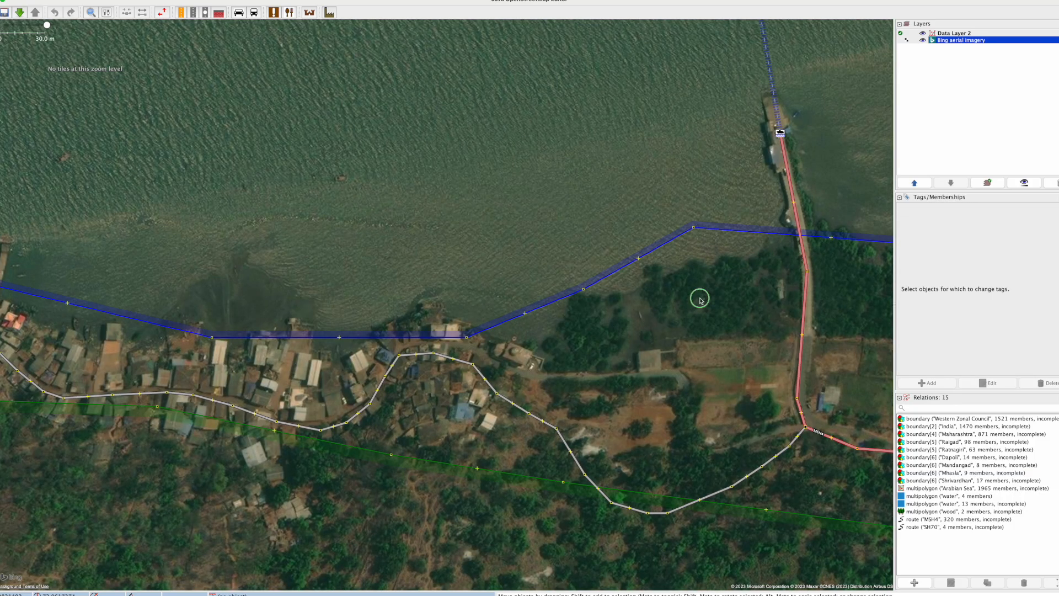
Step: Check the water outline against the tree-covered shore east of the ferry pier, including its multipolygon membership
left_click_drag(700, 297, 468, 346)
left_click_drag(532, 334, 286, 344)
left_click_drag(718, 263, 461, 331)
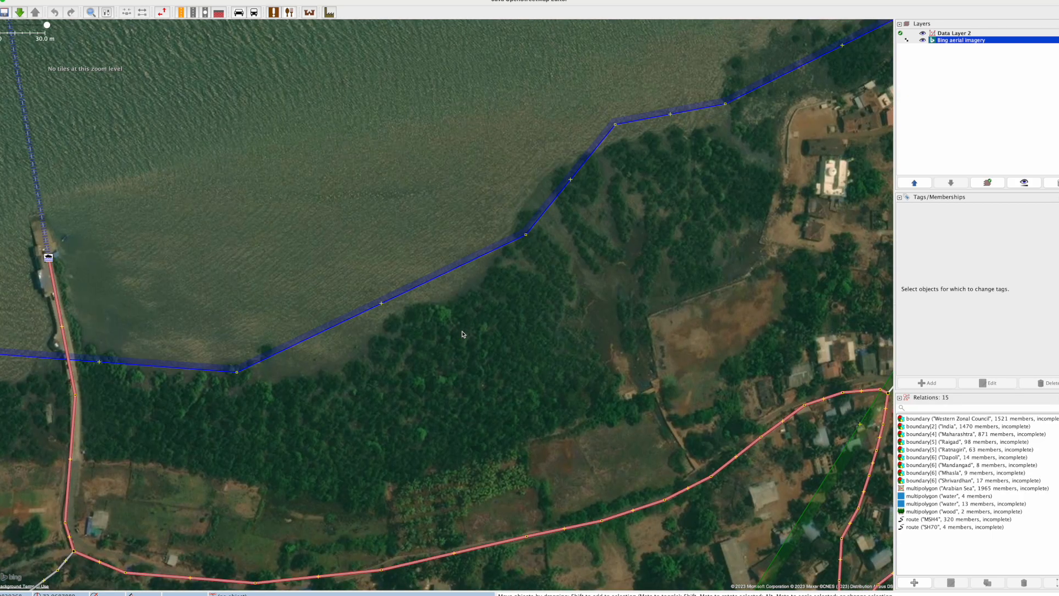
left_click_drag(700, 246, 484, 335)
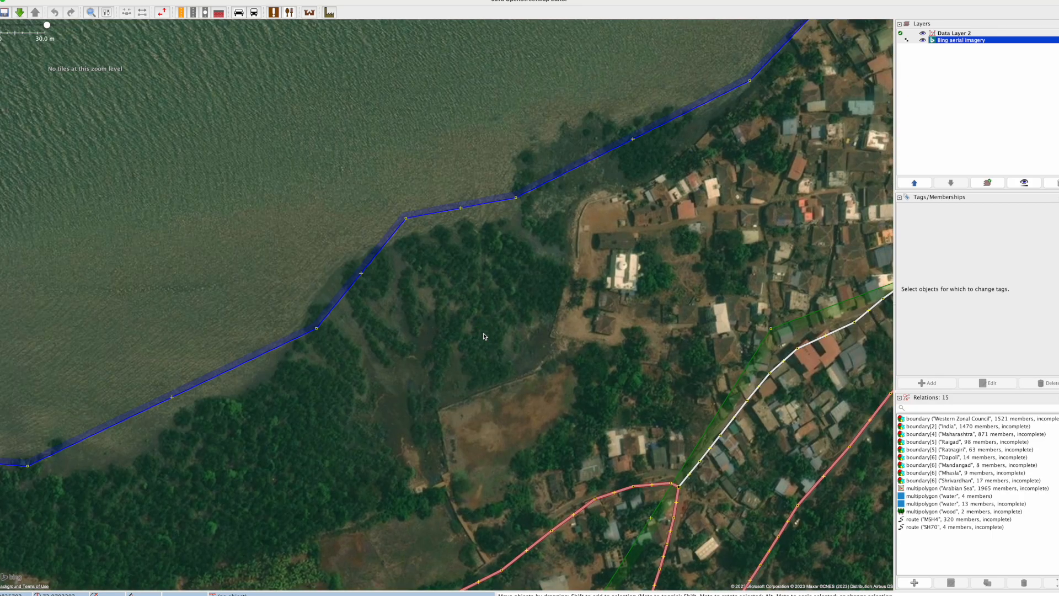
left_click(650, 133)
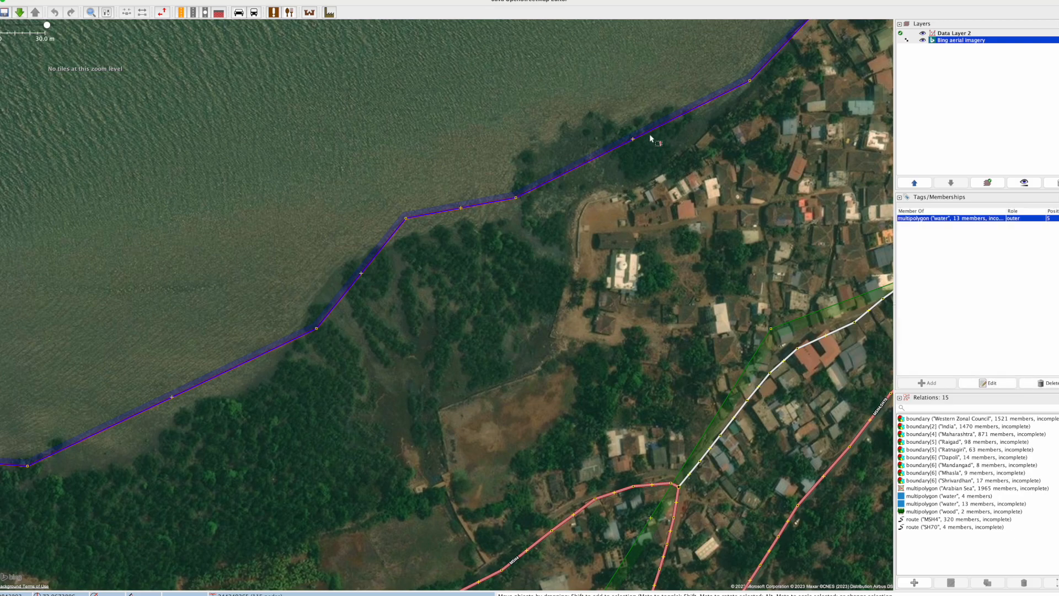
left_click(484, 221)
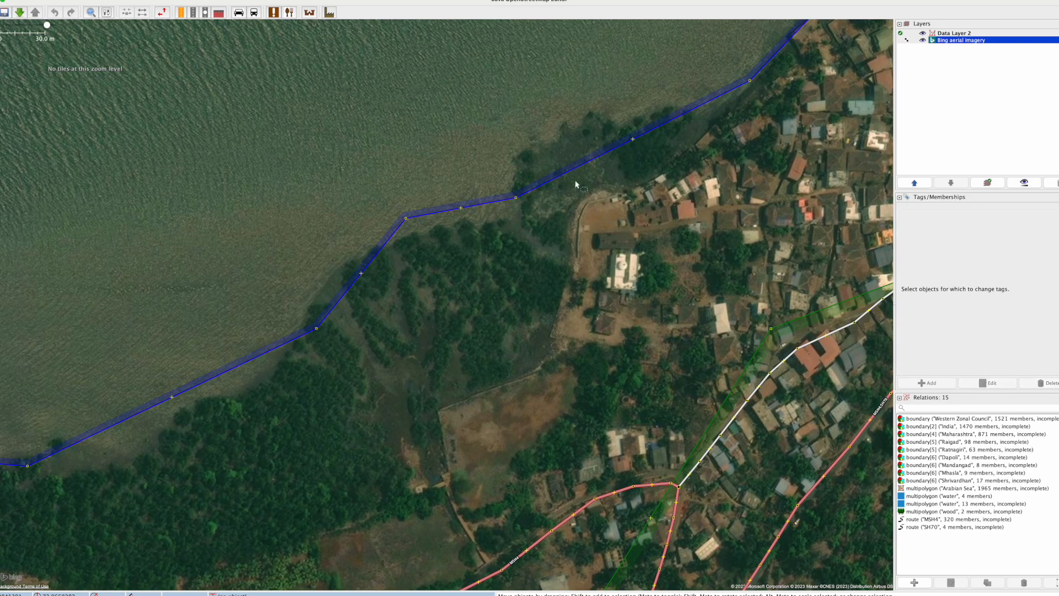
left_click_drag(313, 381, 736, 240)
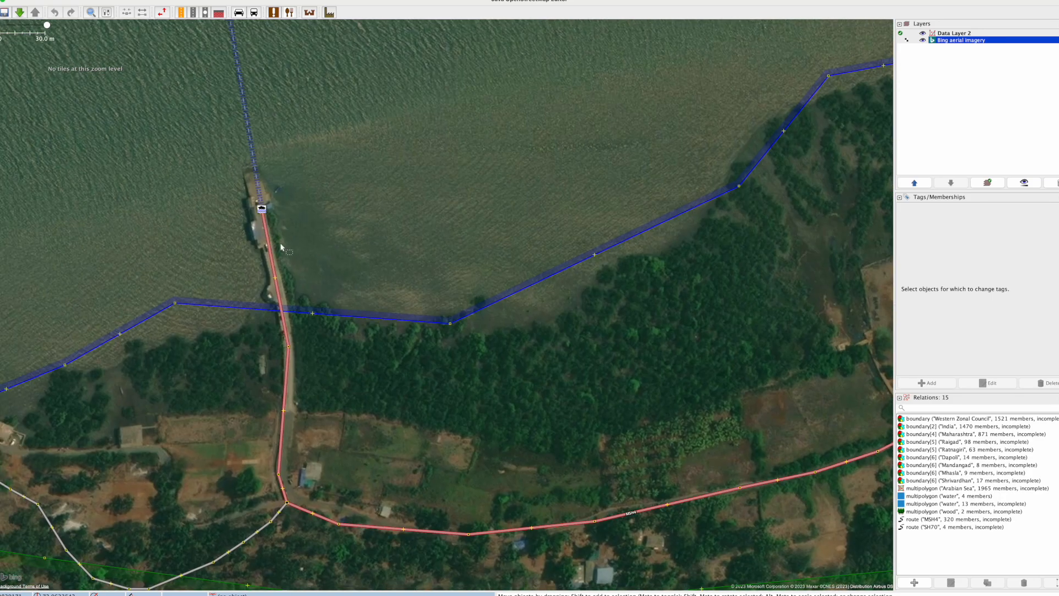
Step: Examine the tags of the ferry route and the MSH4 primary road, and compare both with the imagery of the pier
left_click_drag(255, 93, 399, 286)
left_click(389, 286)
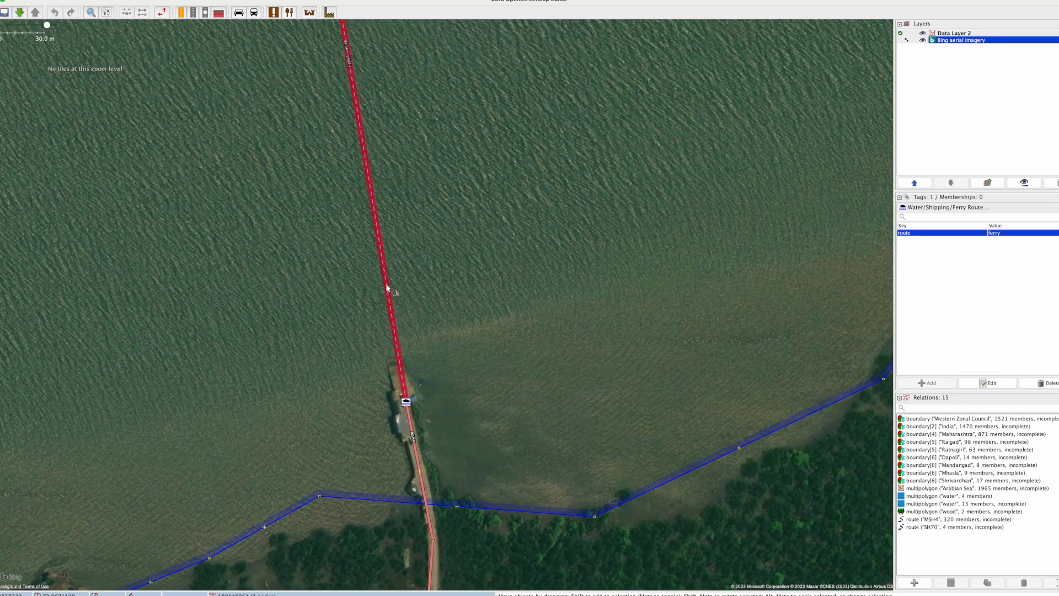
left_click(416, 381)
scroll(417, 460, "up", 2)
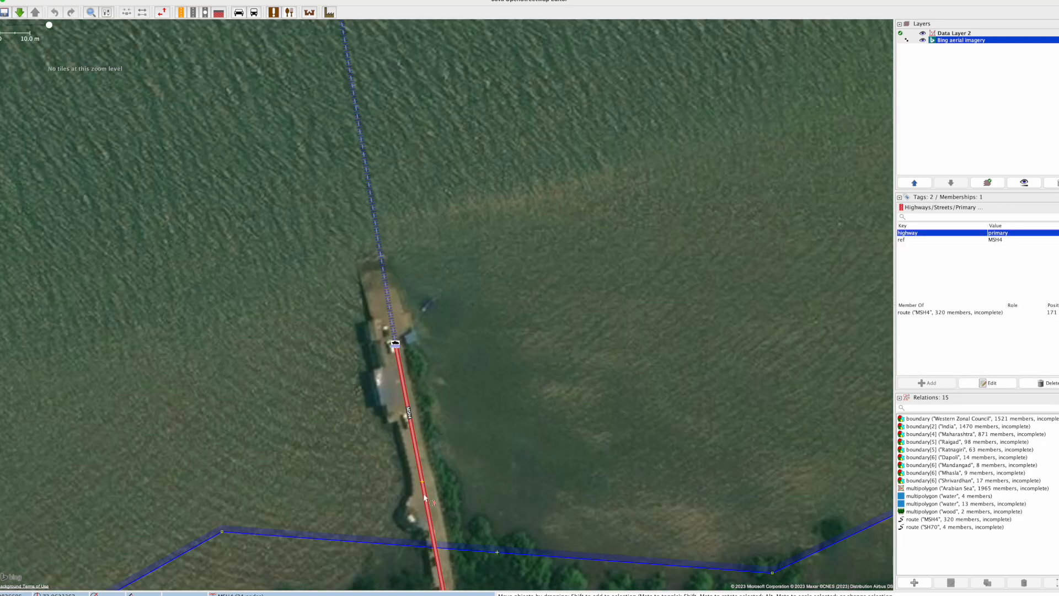
left_click(440, 541)
left_click(396, 343)
left_click(500, 473)
left_click_drag(500, 472, 486, 333)
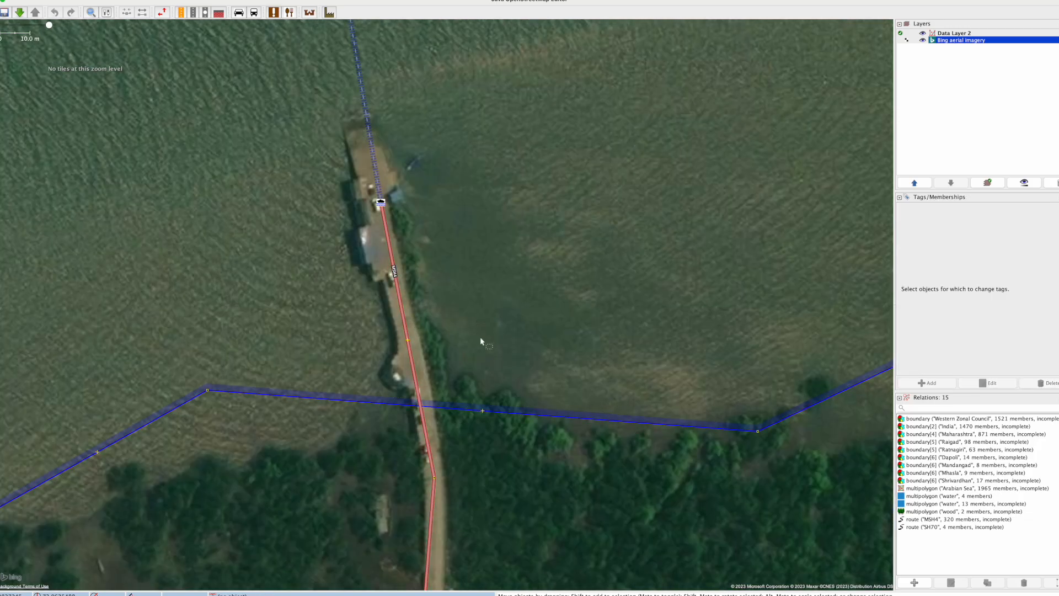
Step: Survey the village east of the ferry pier for unmapped buildings and paths and for roads offset from the imagery
scroll(480, 340, "down", 2)
scroll(481, 342, "down", 1)
left_click_drag(454, 373, 70, 378)
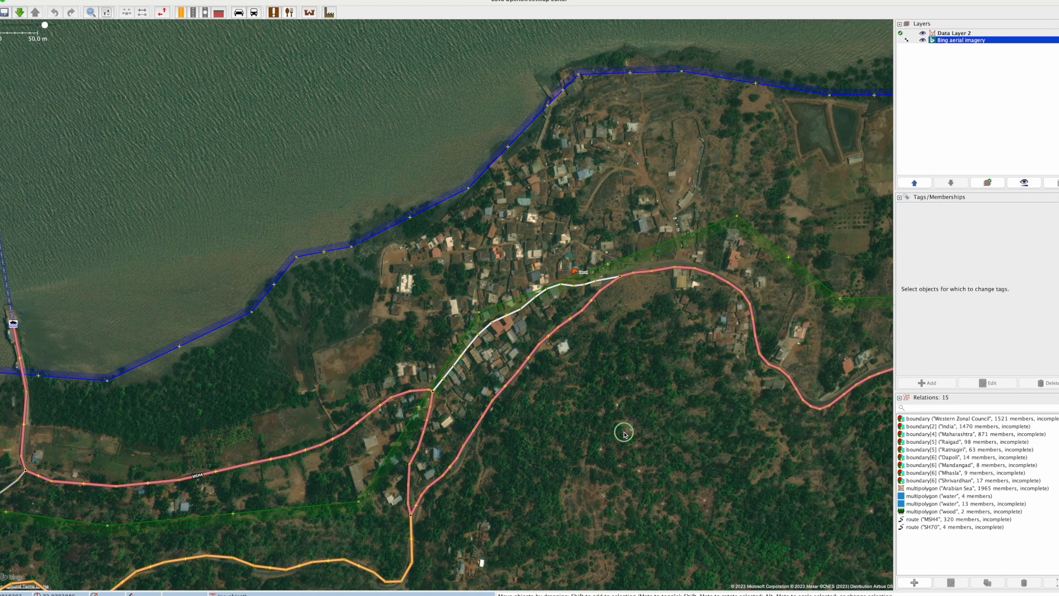
left_click_drag(641, 435, 424, 431)
scroll(326, 284, "up", 2)
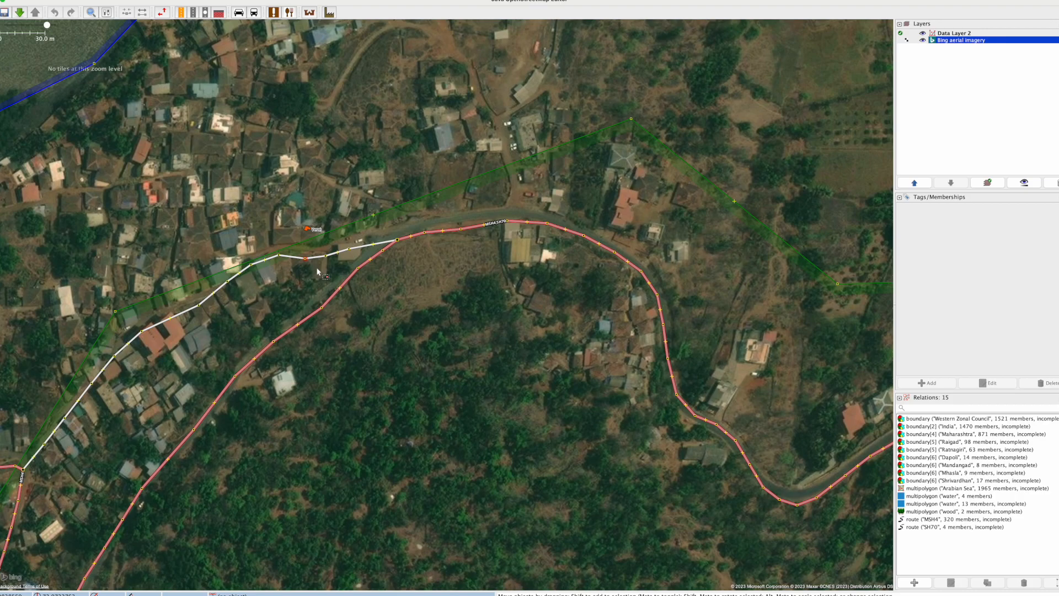
scroll(413, 313, "down", 2)
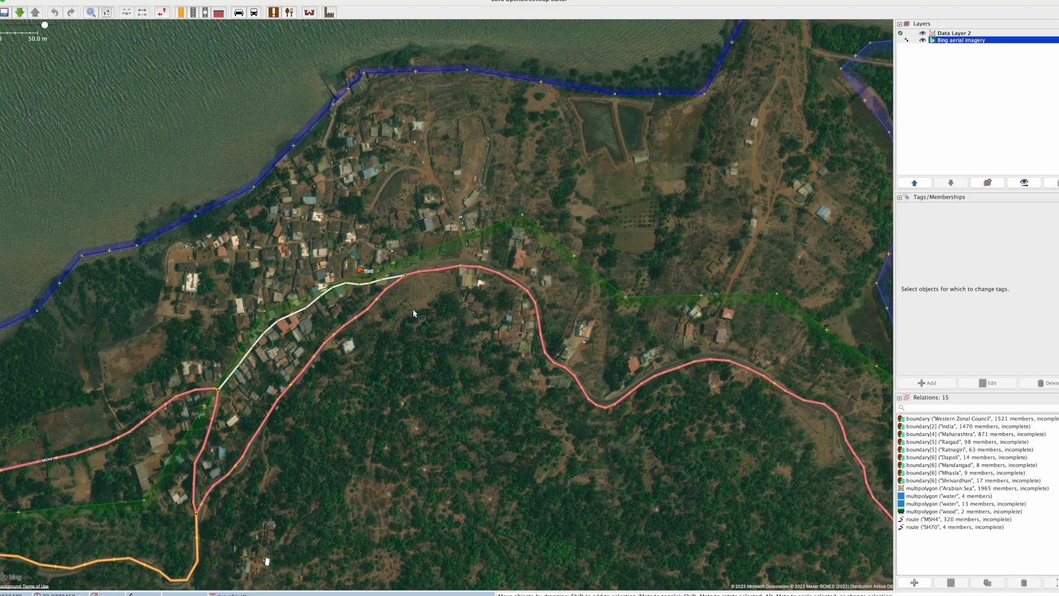
scroll(413, 313, "down", 2)
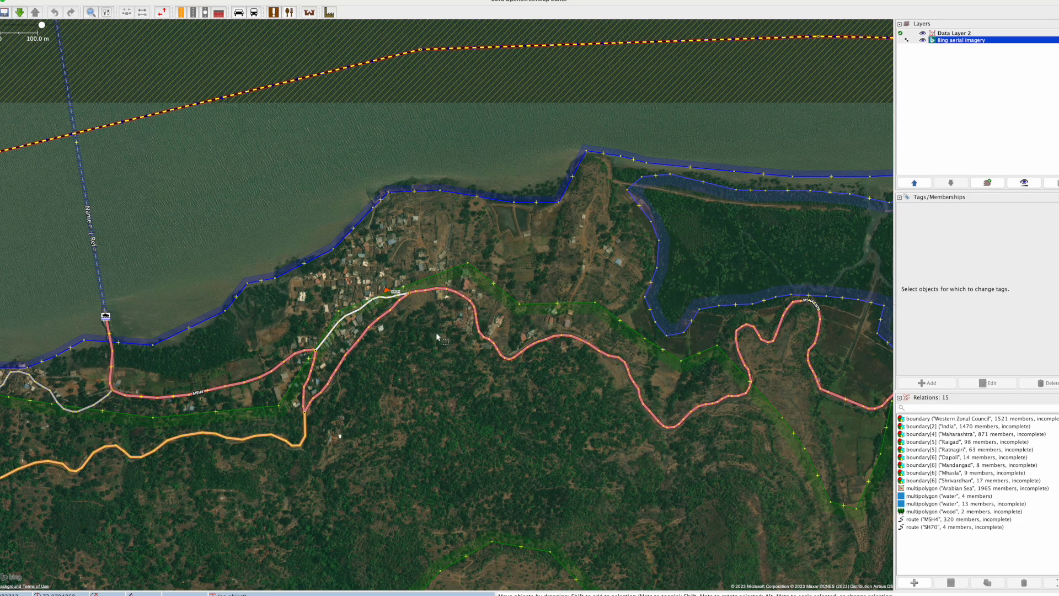
Step: Examine the MSH4;SH70 primary road's tags and its alignment with the imagery near the village junction
scroll(403, 310, "up", 5)
left_click(367, 274)
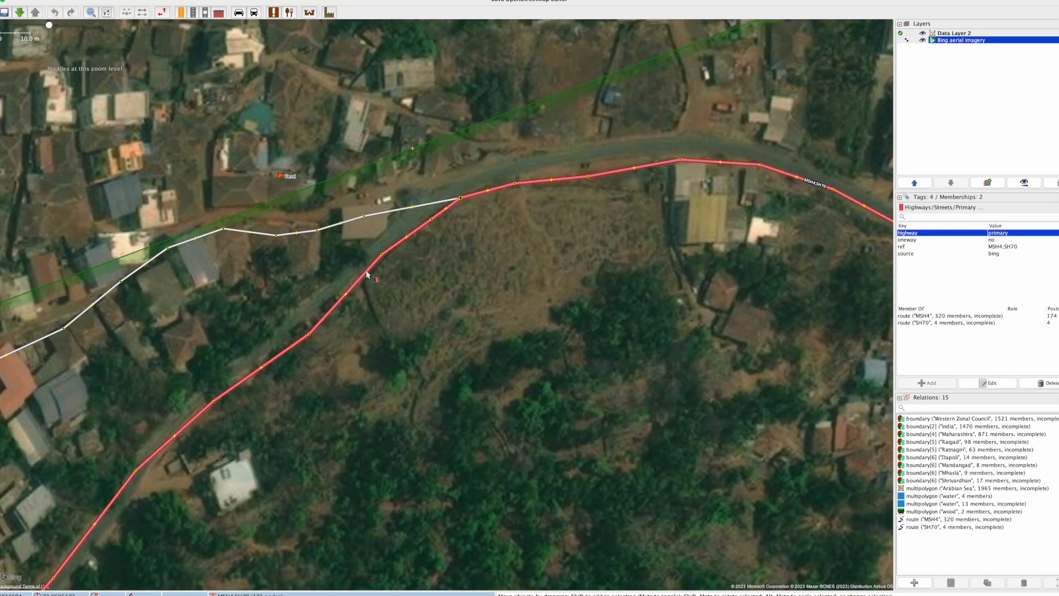
left_click(487, 326)
left_click_drag(488, 326, 616, 369)
left_click(415, 278)
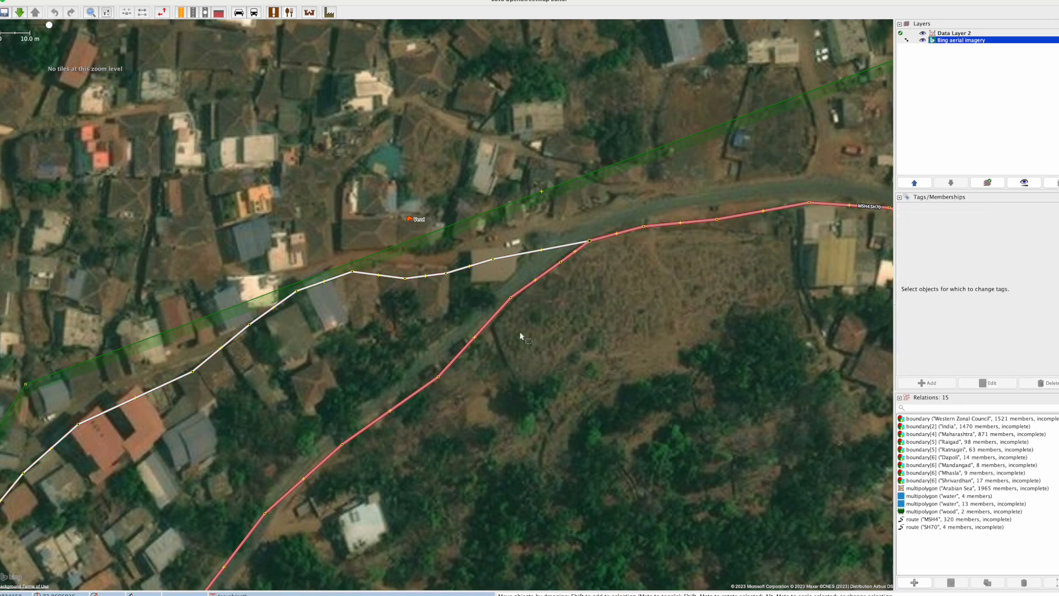
Step: View the edit history of the MSH4;SH70 primary road and close it
scroll(466, 354, "down", 3)
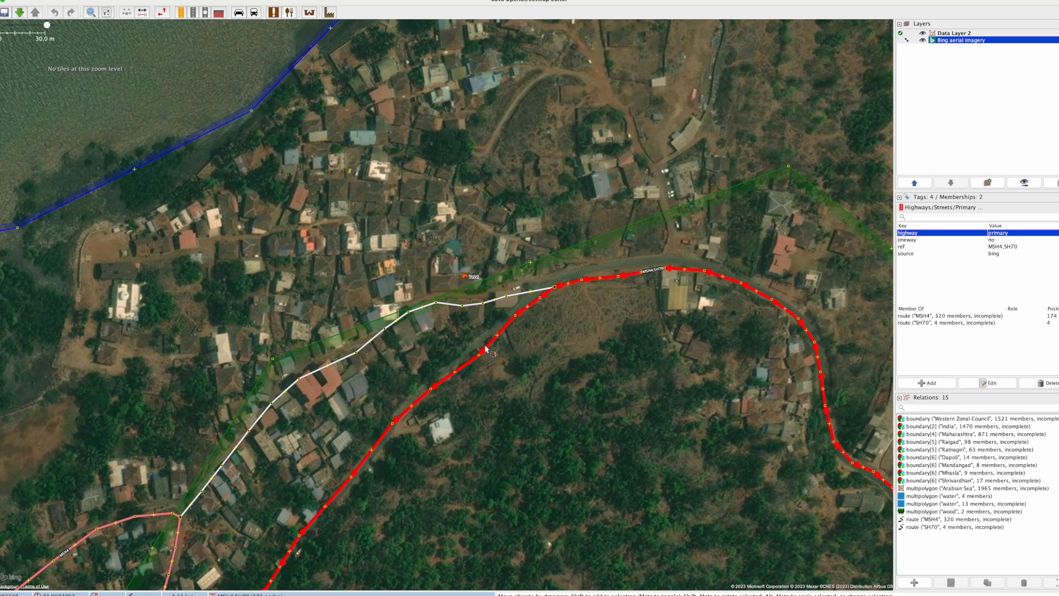
left_click(65, 0)
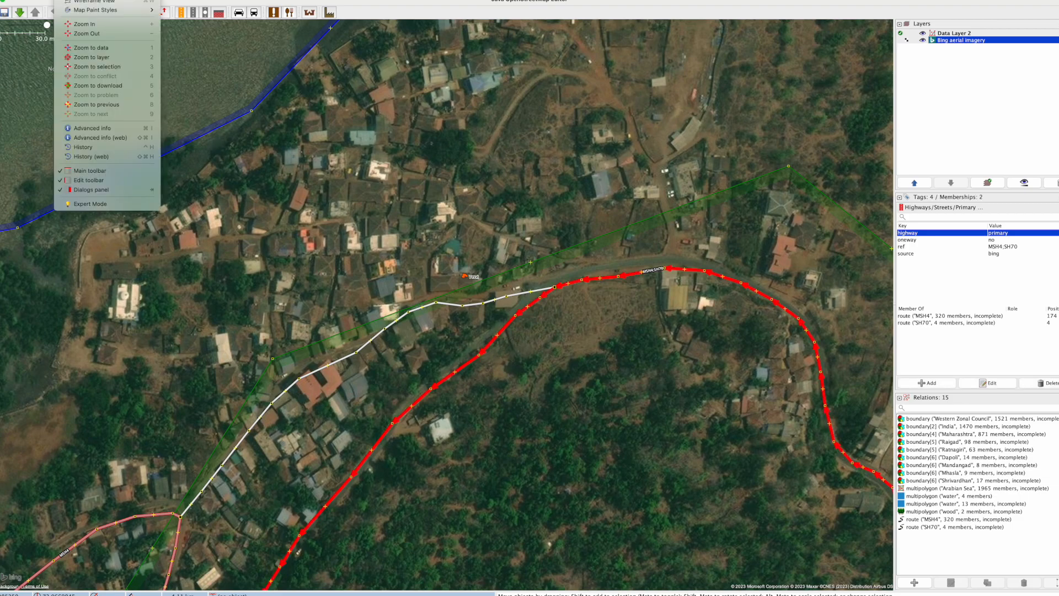
left_click(121, 146)
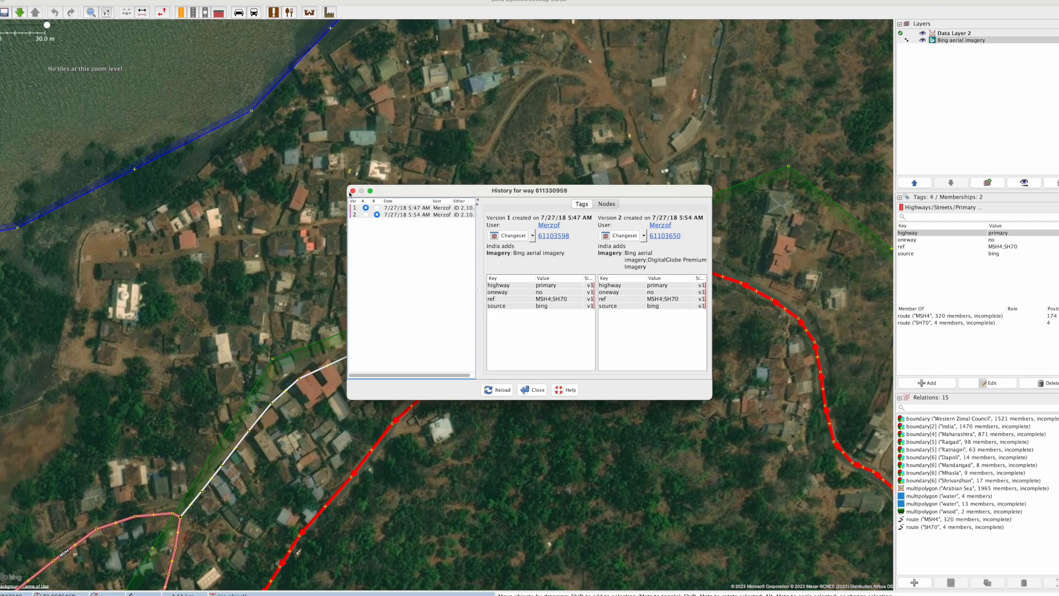
left_click(353, 191)
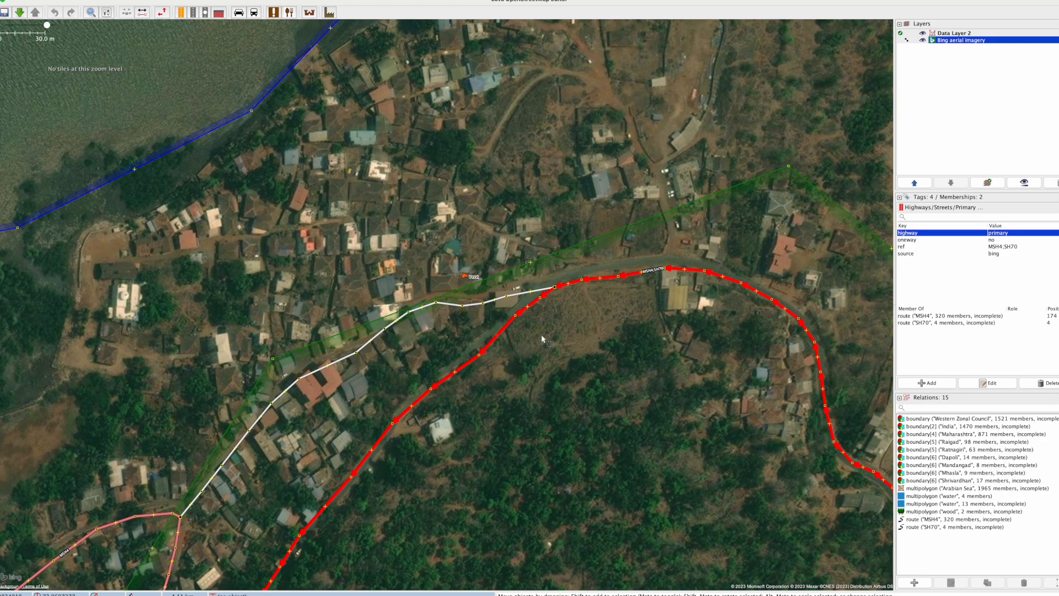
Step: Check how the selected primary road follows the imagery through the bends east of the village
scroll(542, 338, "down", 3)
scroll(518, 391, "up", 1)
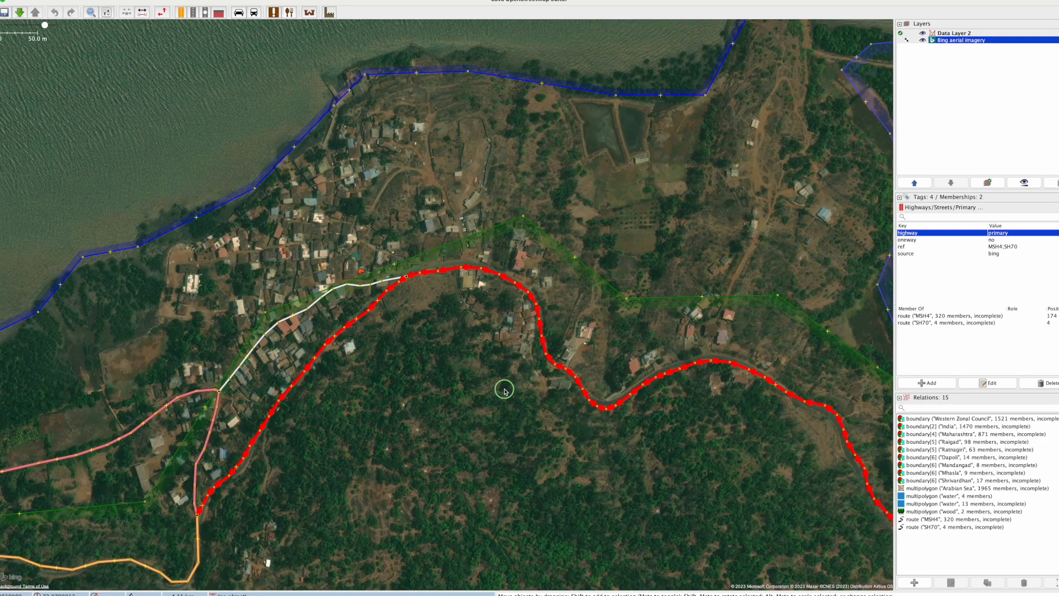
scroll(645, 407, "up", 2)
left_click_drag(775, 410, 416, 424)
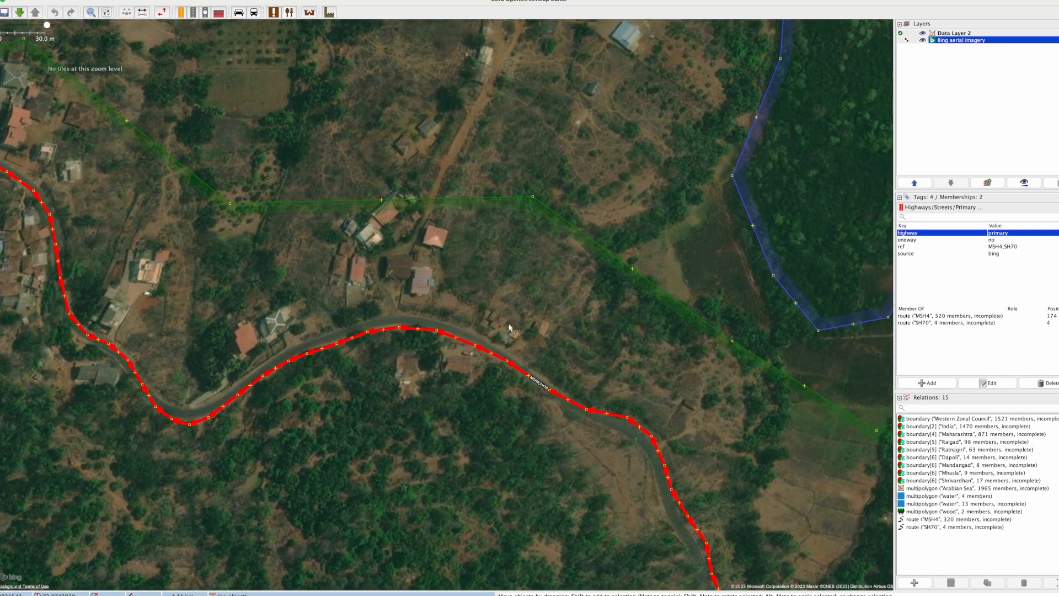
scroll(508, 327, "down", 2)
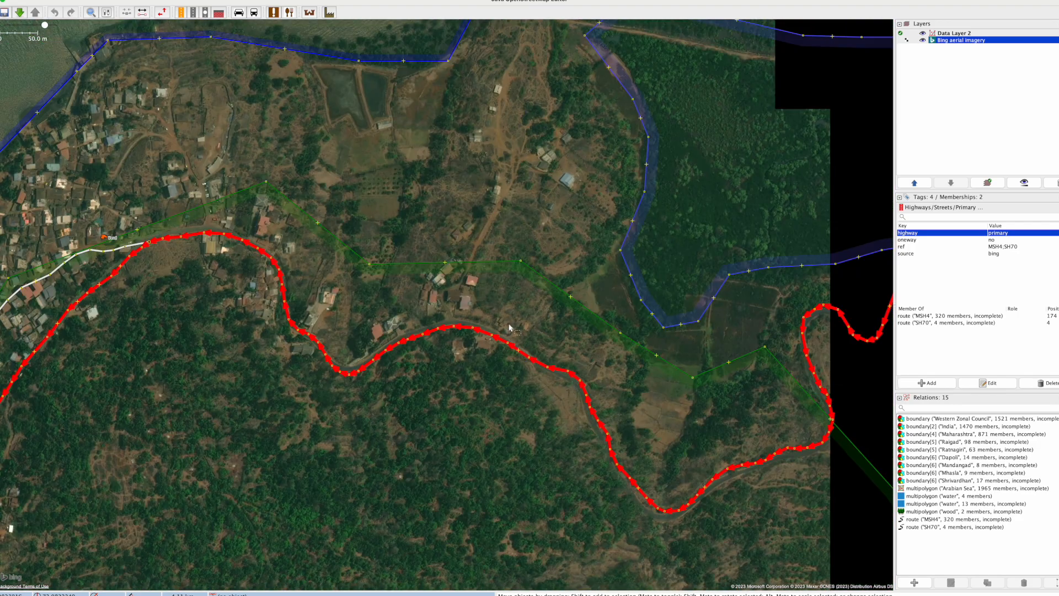
Step: Select the natural=wood area south of the primary road and examine how its outline fits the forest in the imagery
left_click(712, 377)
left_click_drag(682, 409, 664, 251)
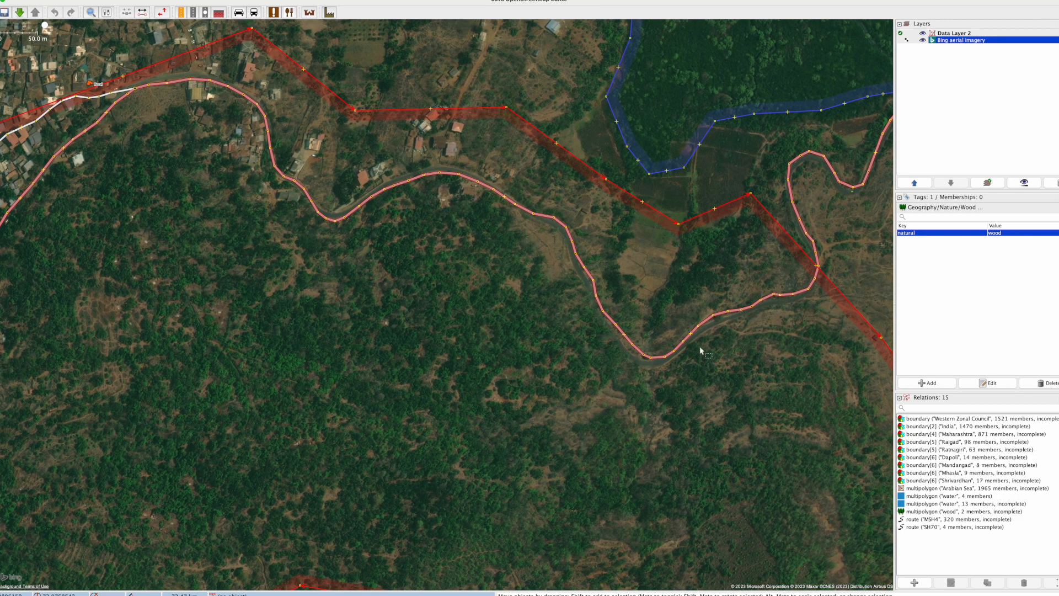
left_click_drag(180, 252, 525, 192)
left_click_drag(260, 399, 555, 110)
left_click_drag(466, 216, 572, 136)
left_click_drag(478, 307, 672, 303)
left_click_drag(371, 309, 580, 301)
left_click_drag(165, 328, 575, 319)
left_click_drag(179, 357, 523, 282)
scroll(301, 370, "down", 2)
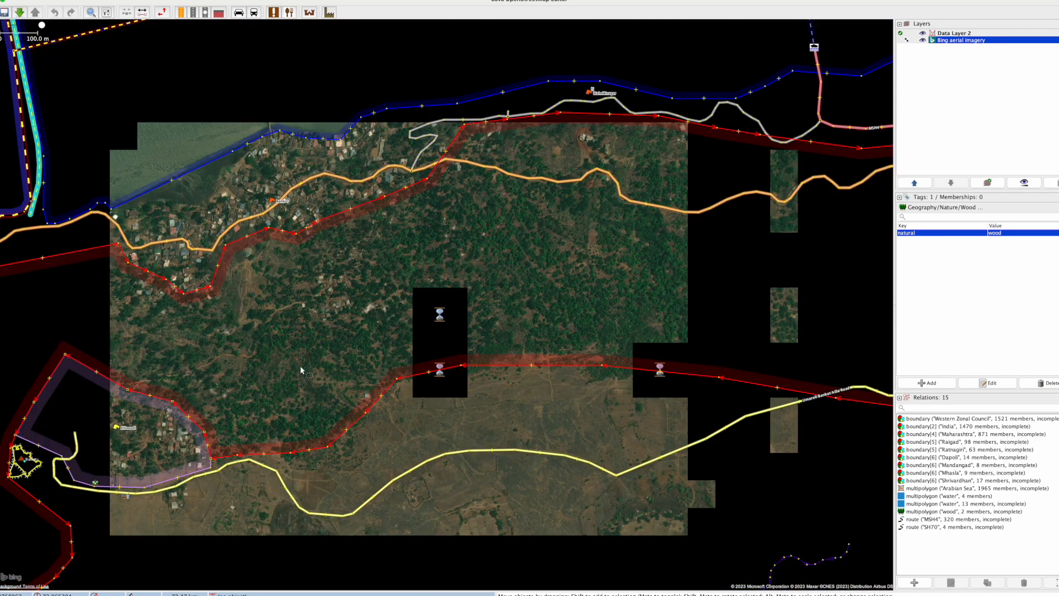
left_click_drag(633, 499, 385, 416)
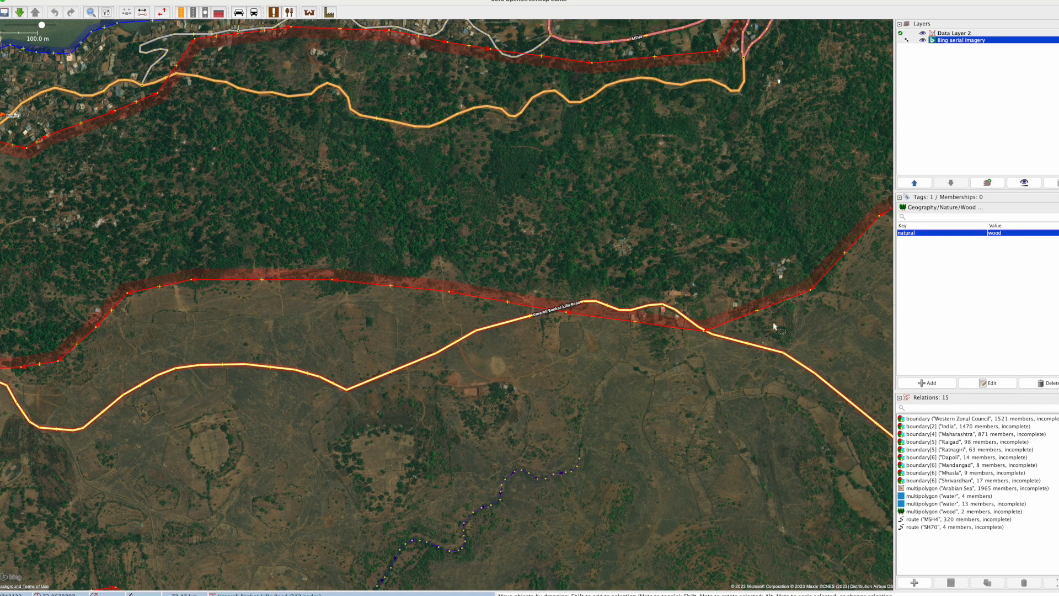
left_click_drag(794, 338, 430, 455)
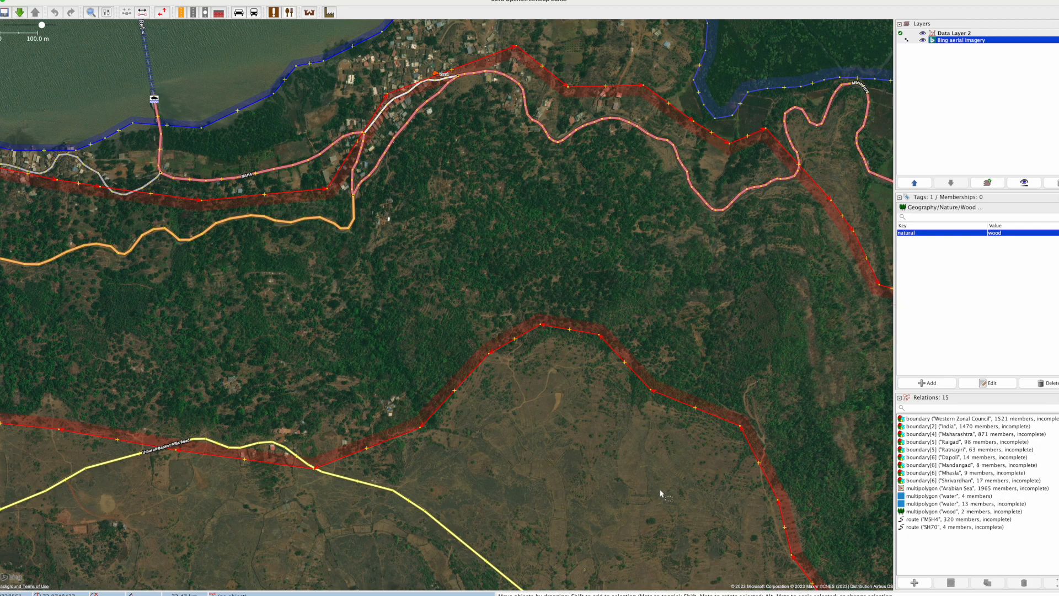
left_click_drag(690, 499, 492, 335)
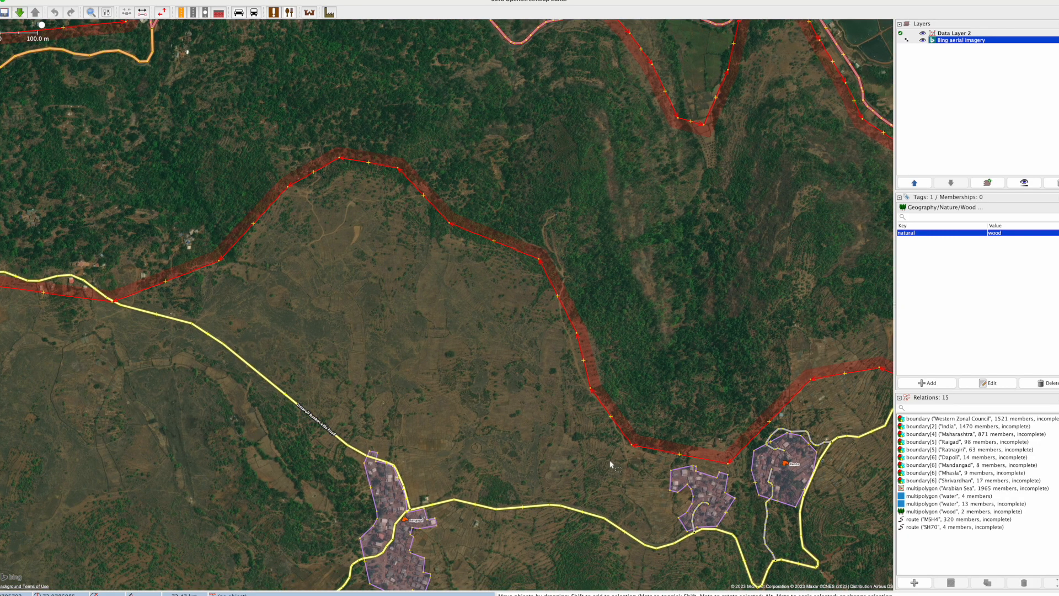
Step: Follow the selected wood outline east past the residential areas and compare it with the terraced farmland where it crosses the road
left_click_drag(635, 474, 386, 409)
left_click_drag(677, 454, 537, 302)
scroll(532, 292, "up", 2)
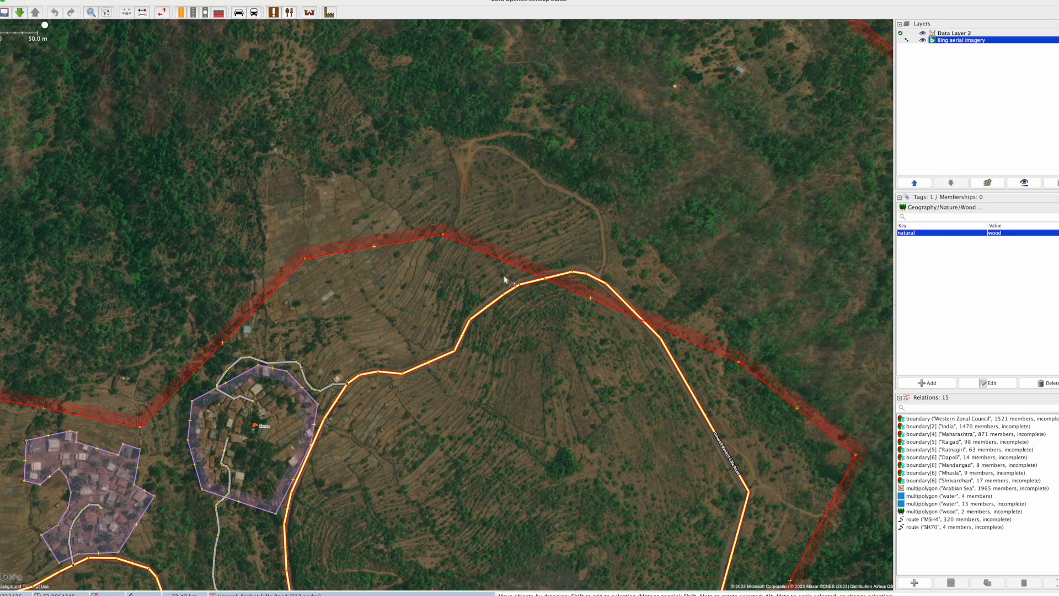
scroll(356, 311, "up", 2)
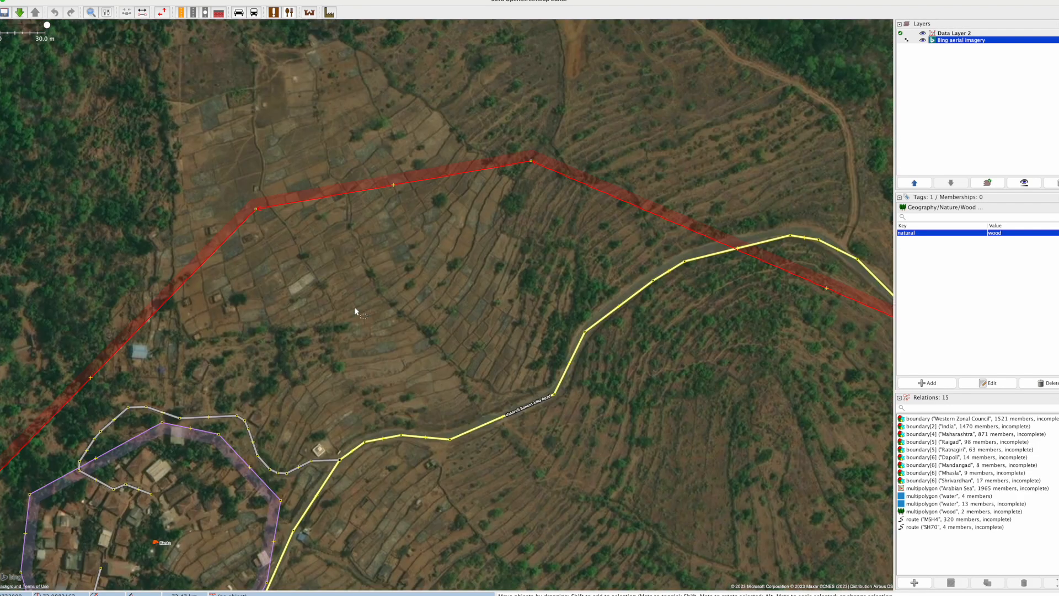
scroll(356, 311, "up", 2)
left_click_drag(533, 210, 336, 418)
scroll(402, 373, "down", 2)
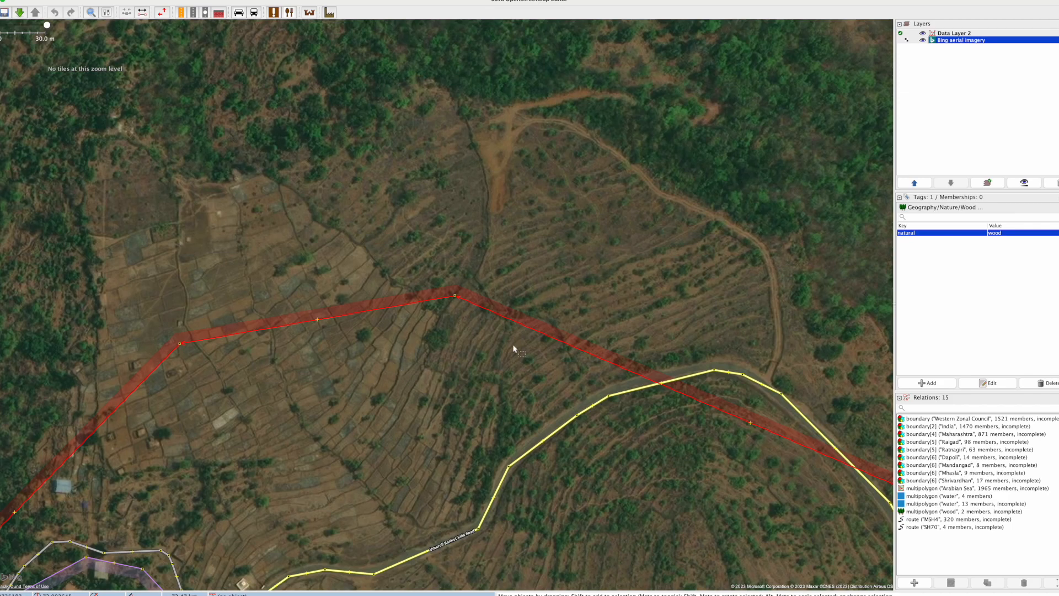
scroll(514, 364, "down", 4)
Step: Survey the imagery south and west of the wood outline for unmapped forest, footpaths and tracks
left_click_drag(552, 491, 378, 240)
left_click_drag(406, 468, 522, 309)
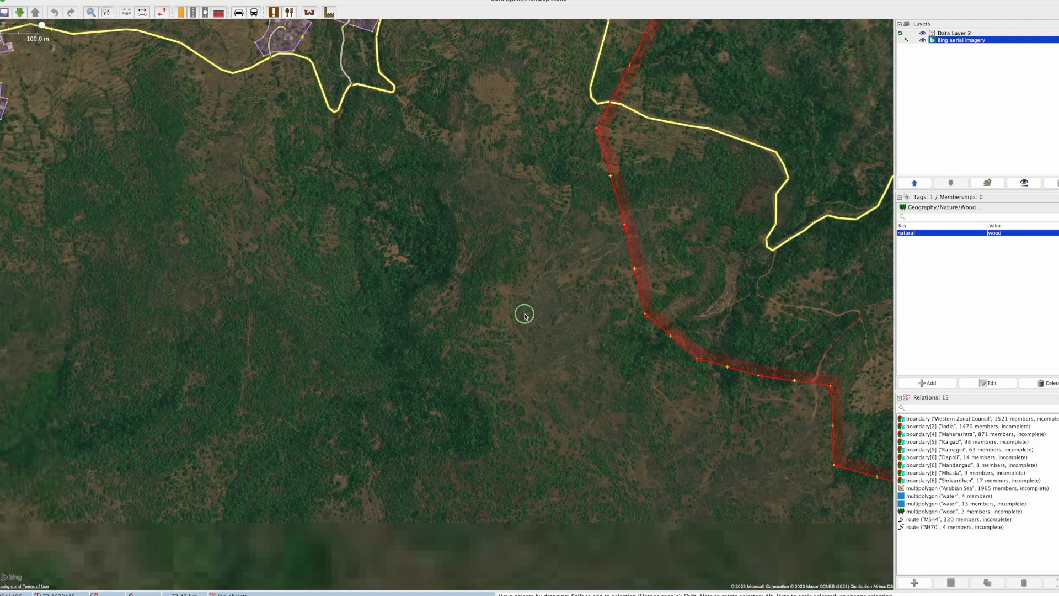
left_click_drag(454, 465, 518, 269)
left_click_drag(406, 455, 552, 276)
scroll(485, 369, "up", 2)
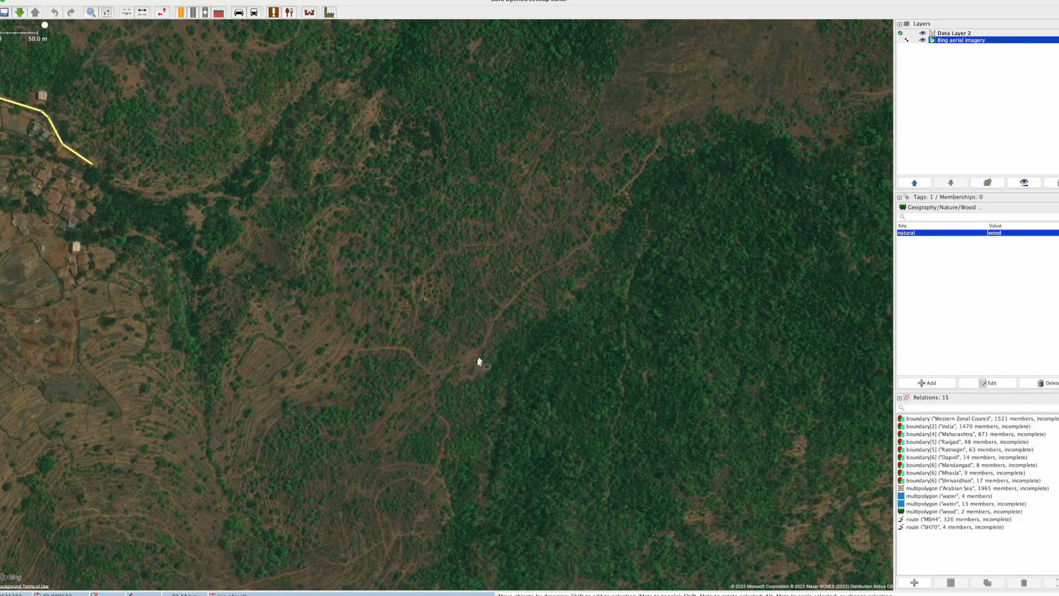
scroll(478, 363, "down", 2)
left_click_drag(351, 494, 488, 283)
left_click_drag(232, 437, 591, 308)
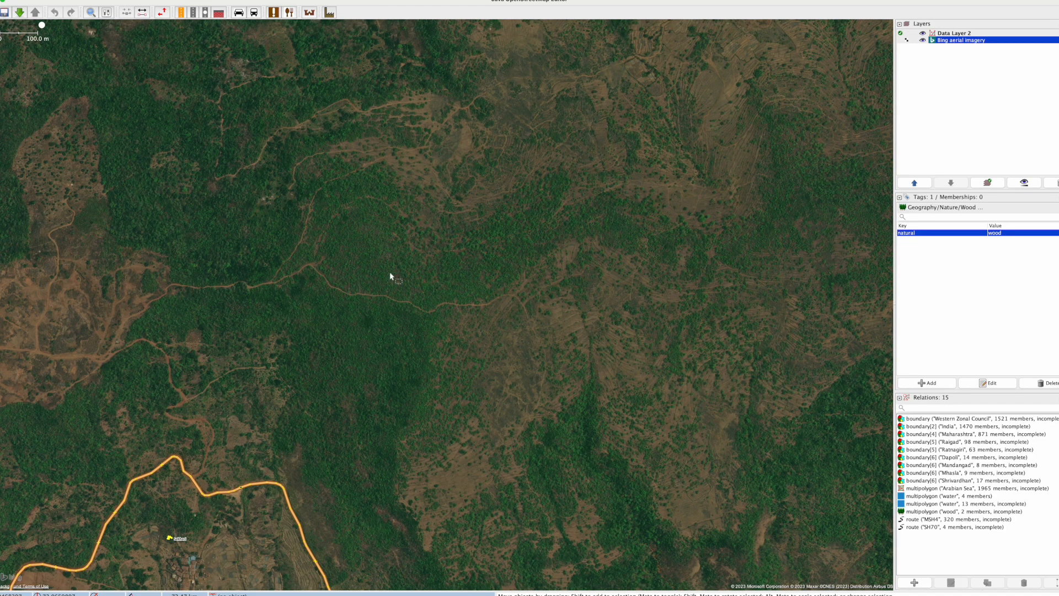
Step: Examine the coastal secondary road and its surroundings from the loop around the hamlet to the river's north bank
left_click(266, 365)
left_click_drag(266, 365, 473, 247)
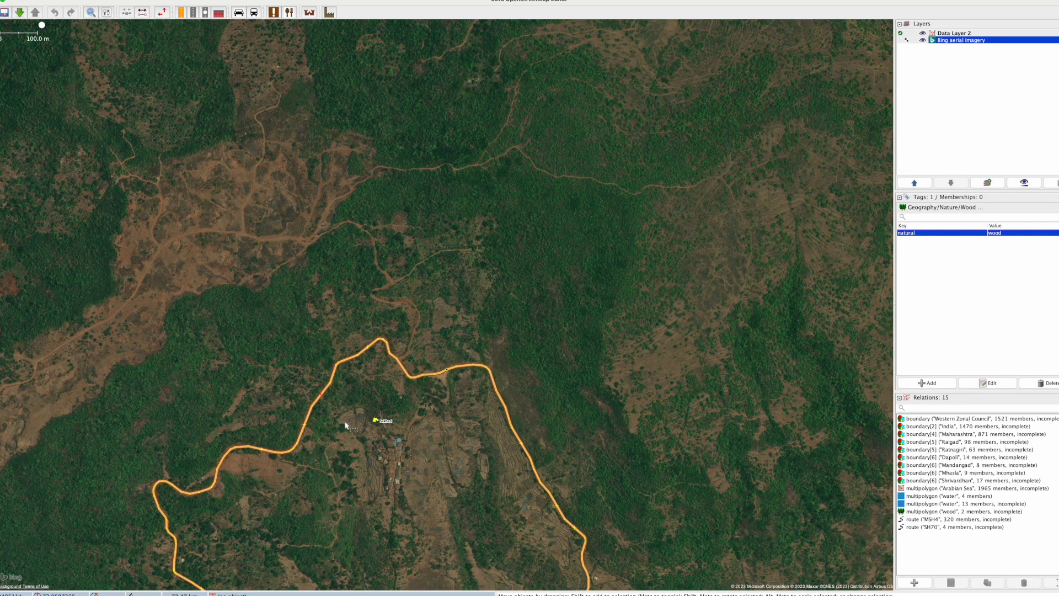
left_click_drag(352, 475, 387, 264)
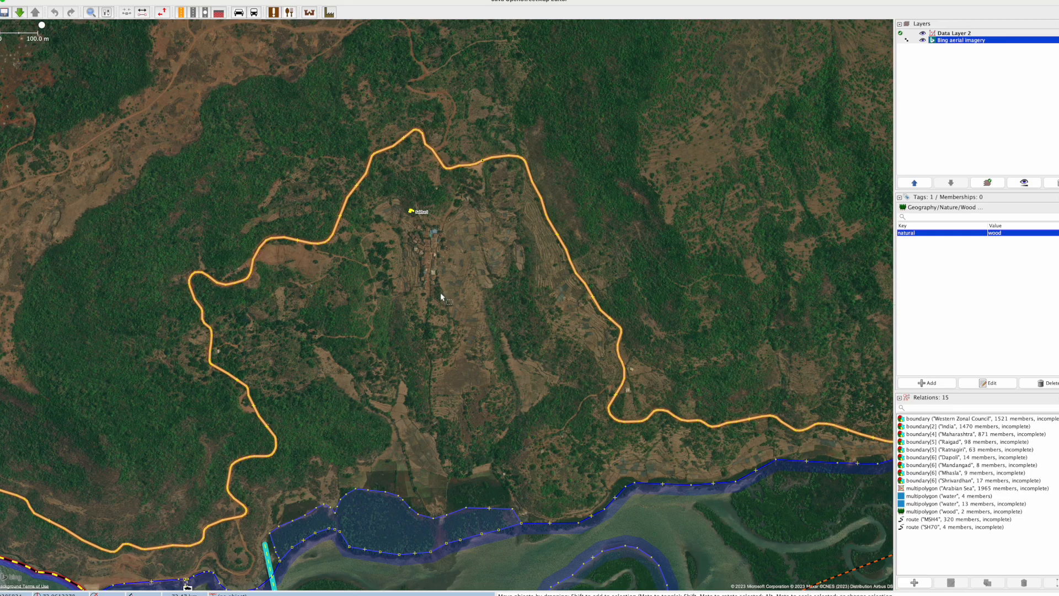
left_click_drag(489, 364, 366, 347)
left_click_drag(704, 208, 352, 279)
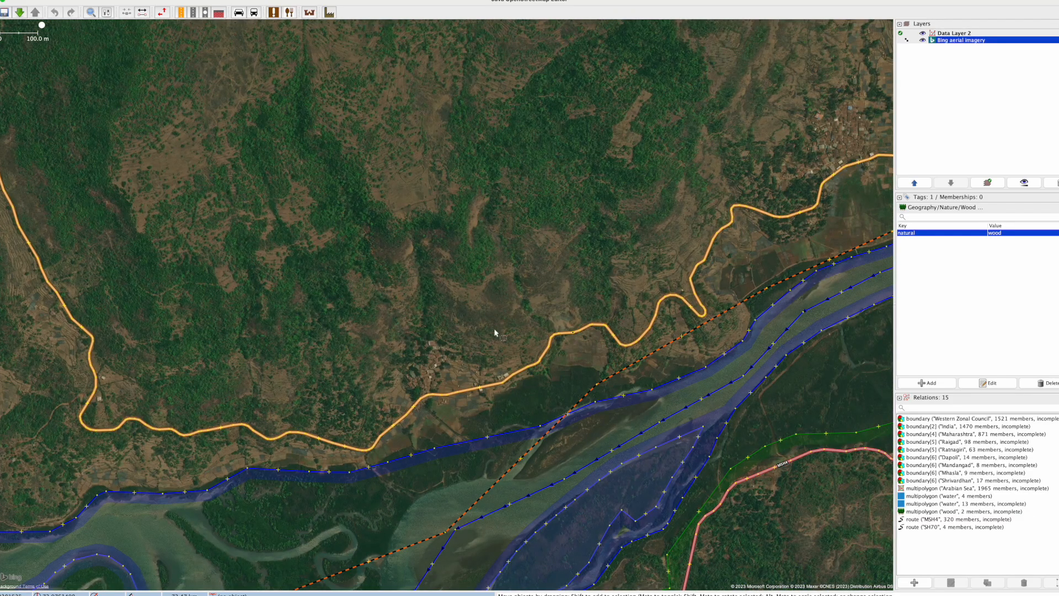
Step: Inspect the two settlements along the secondary road north of the river for unmapped buildings, residential areas and farmland
scroll(463, 385, "up", 2)
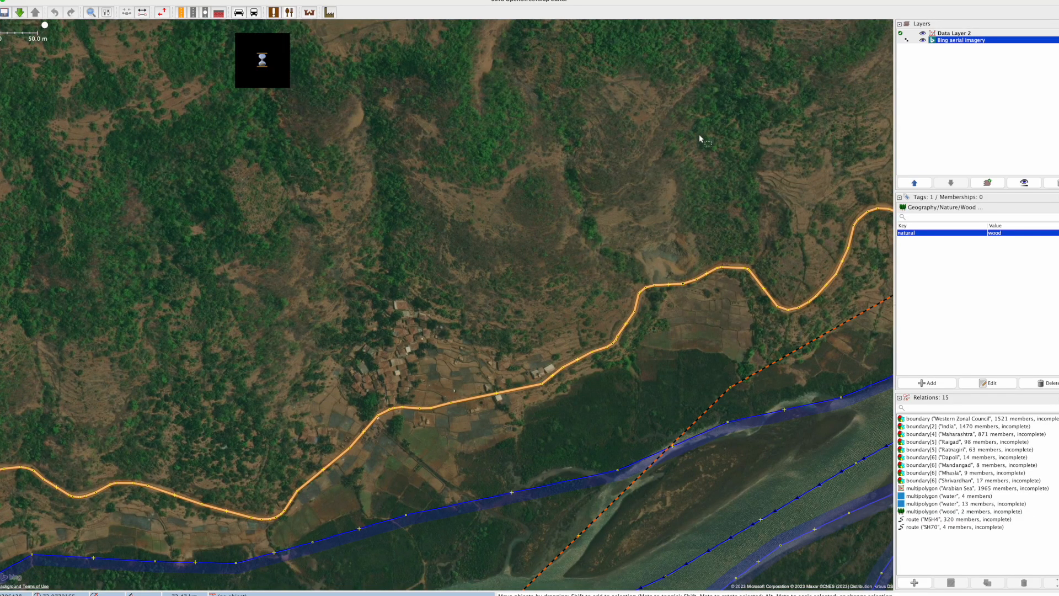
scroll(430, 359, "up", 2)
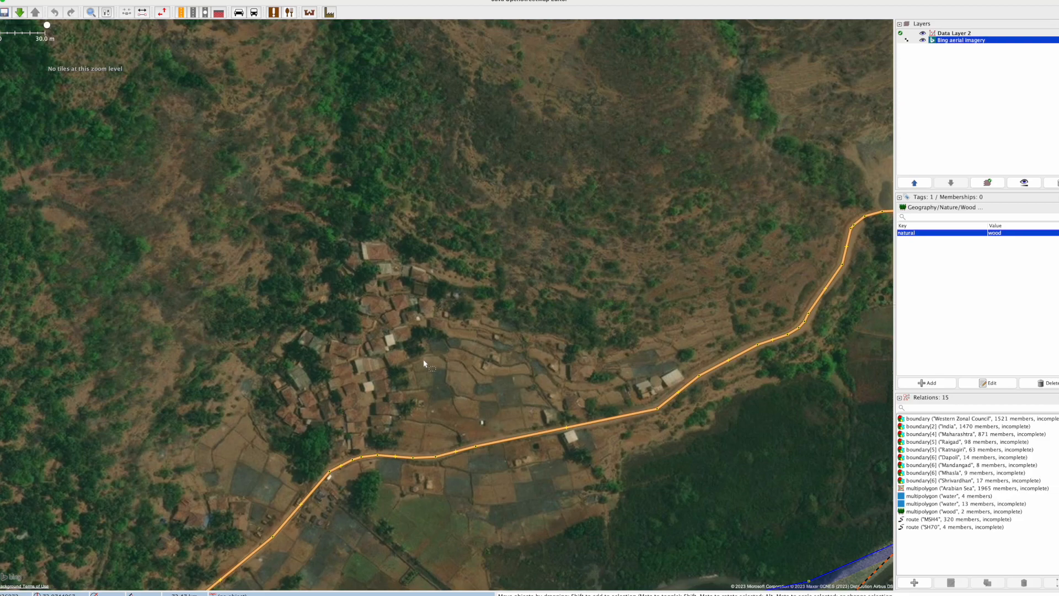
scroll(391, 386, "down", 4)
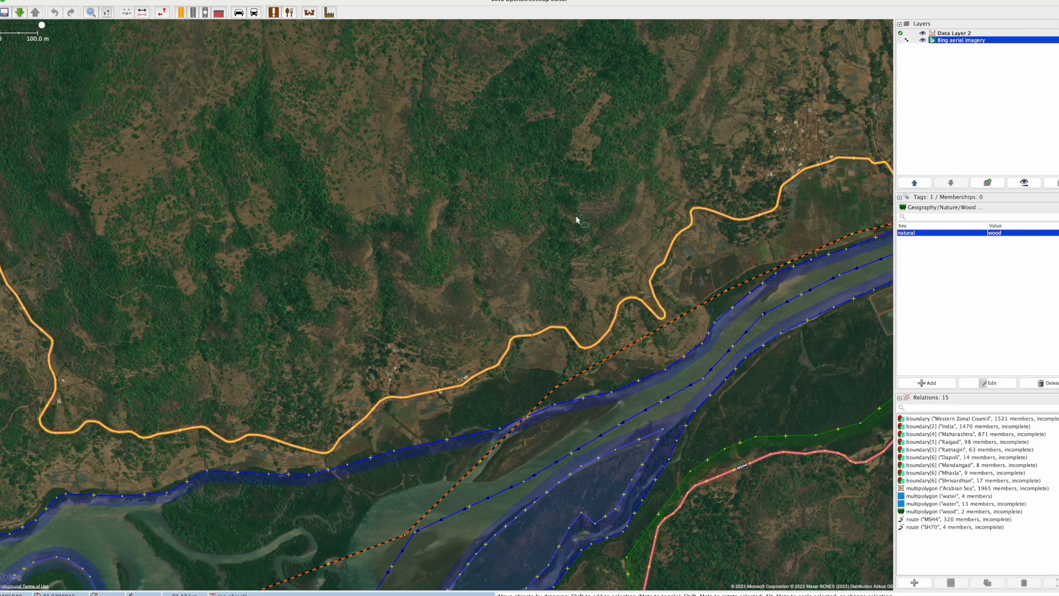
left_click_drag(558, 230, 296, 338)
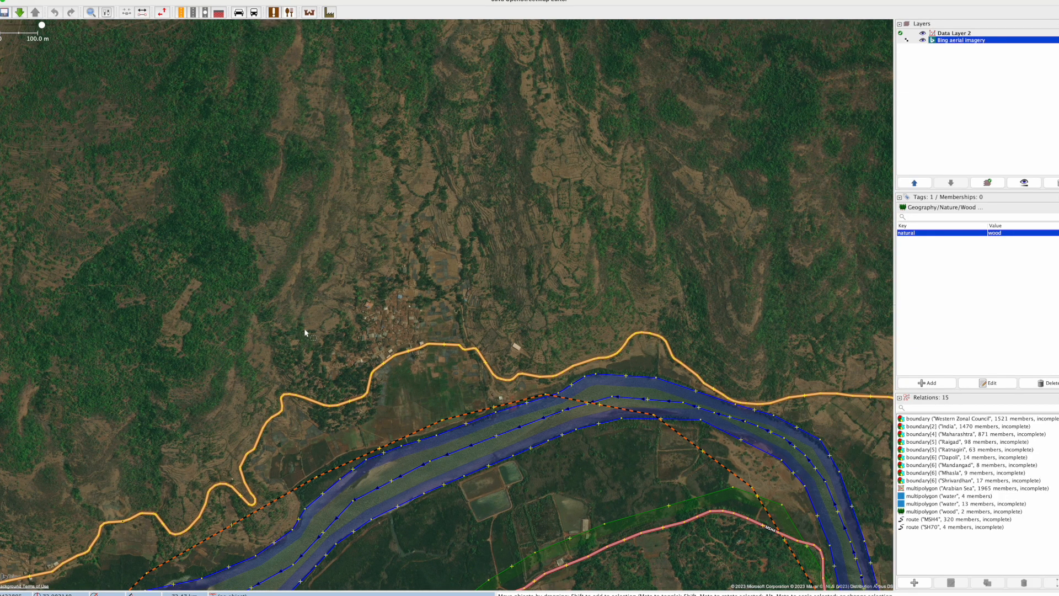
scroll(394, 330, "up", 2)
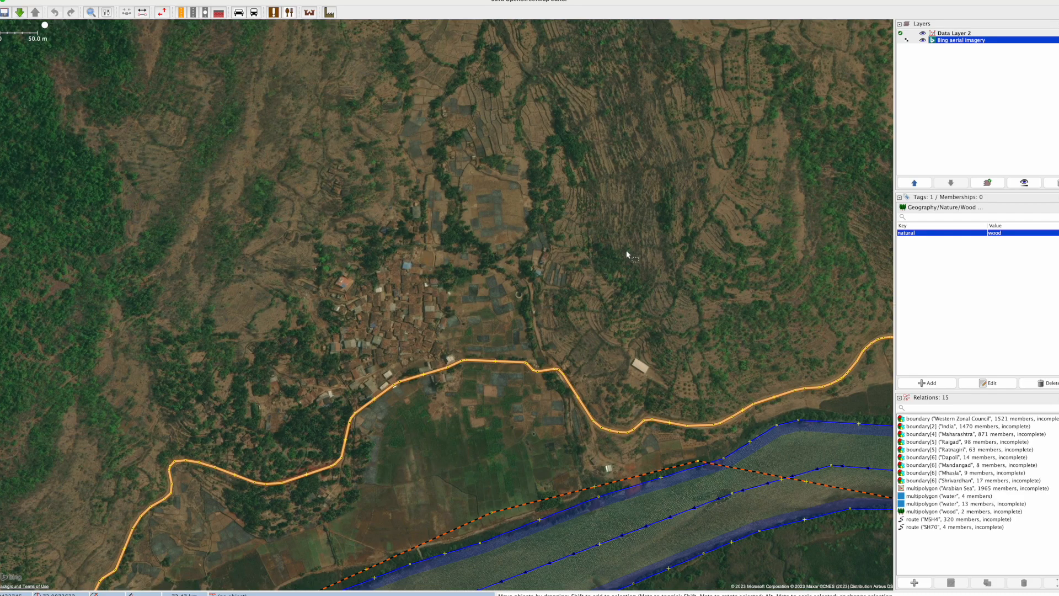
left_click_drag(662, 229, 386, 358)
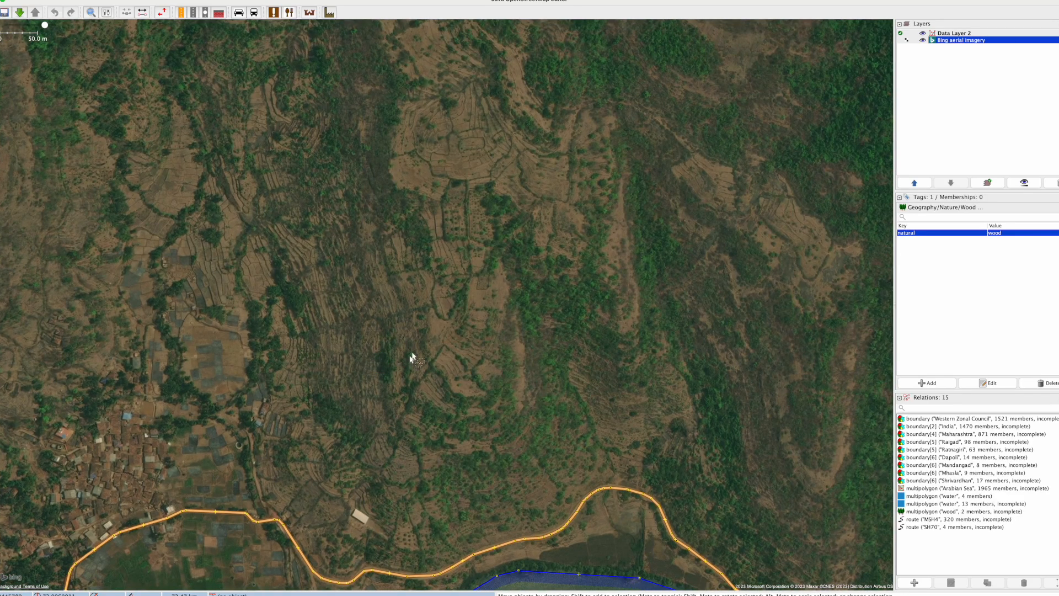
scroll(486, 298, "down", 5)
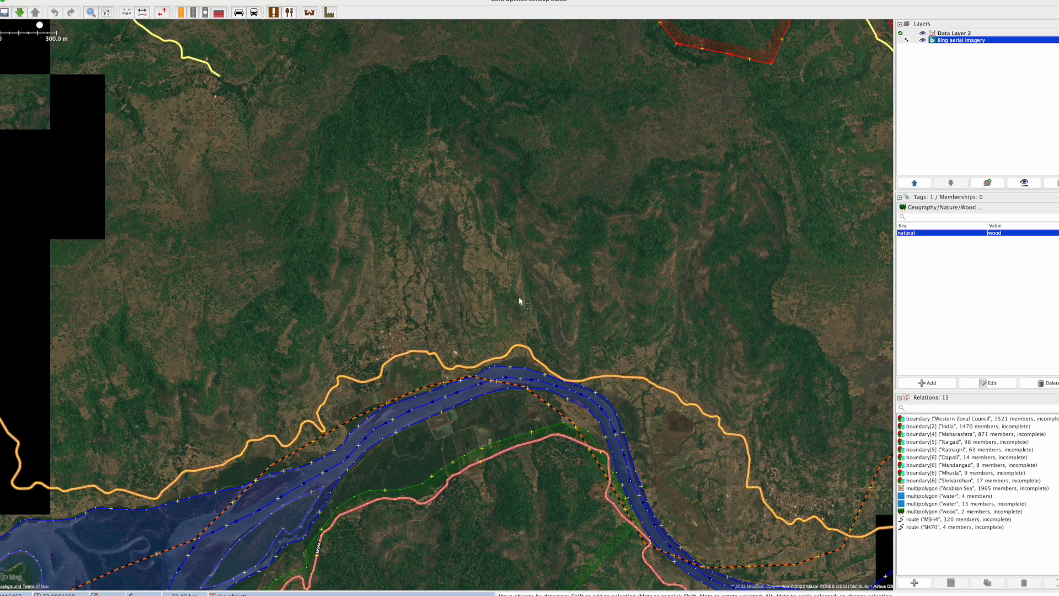
Step: Check the secondary road and river eastward to the edge of the downloaded data, including the large village beside the road
left_click_drag(606, 338, 439, 276)
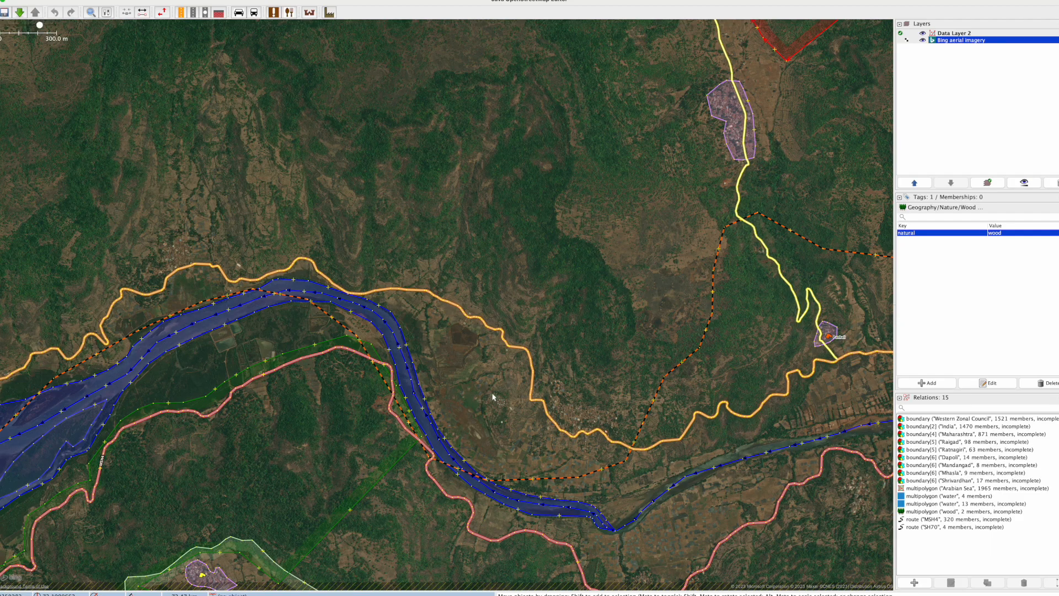
scroll(493, 396, "up", 3)
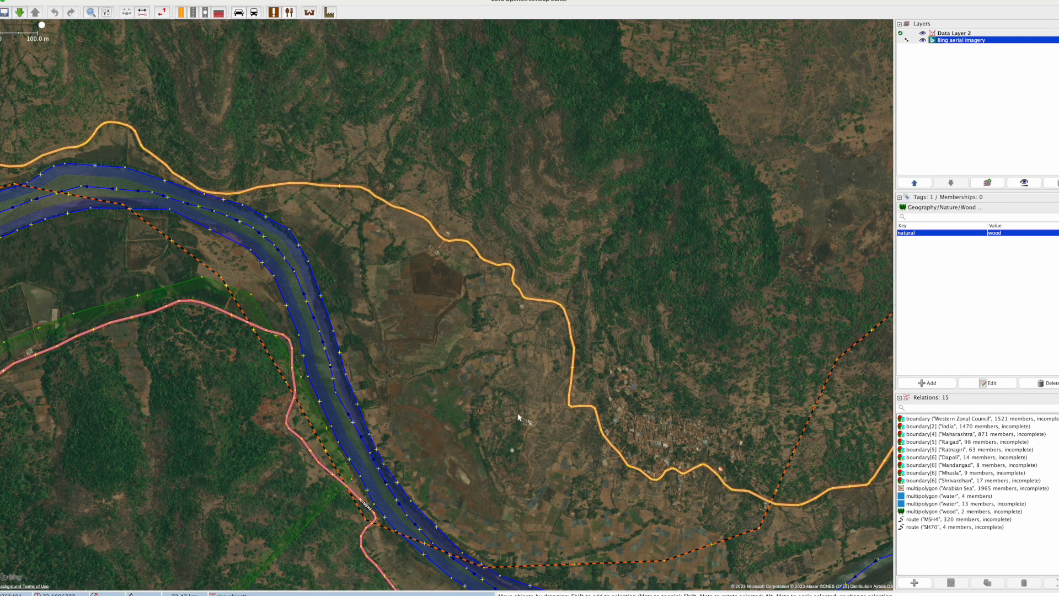
left_click_drag(692, 514, 410, 446)
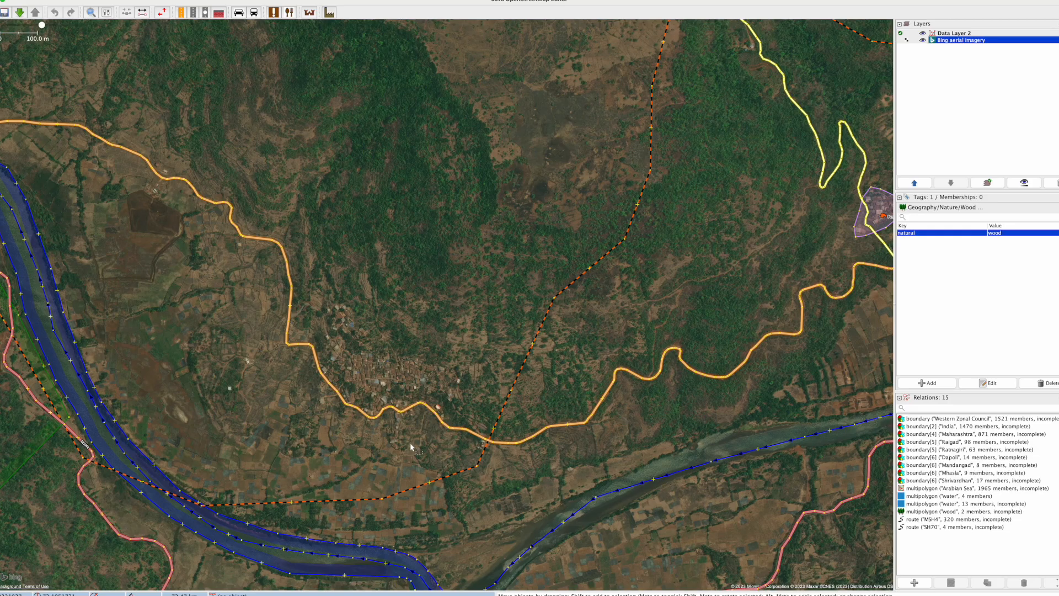
left_click_drag(601, 318, 487, 349)
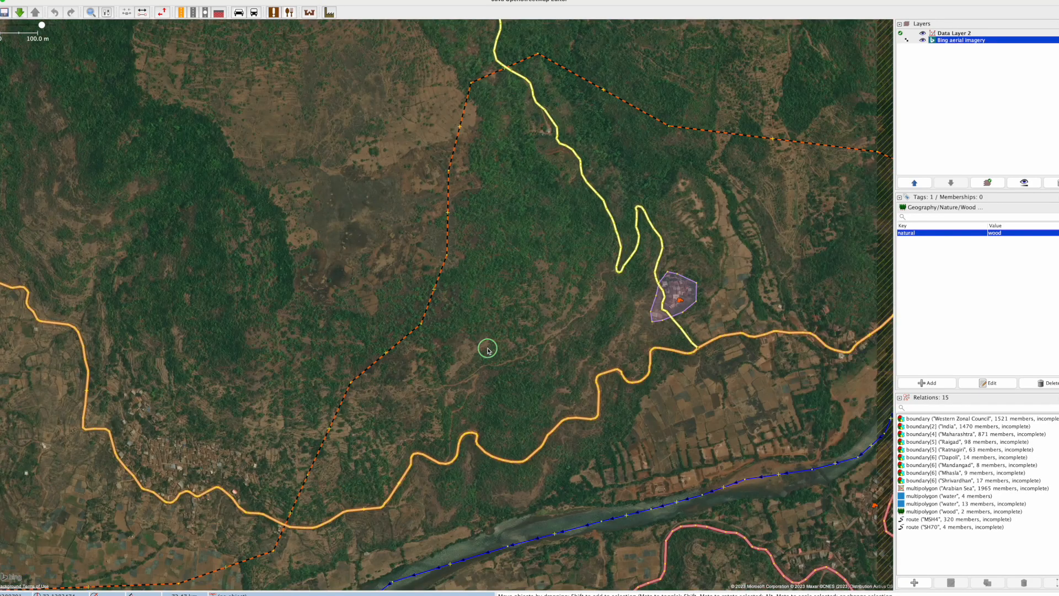
scroll(551, 325, "down", 5)
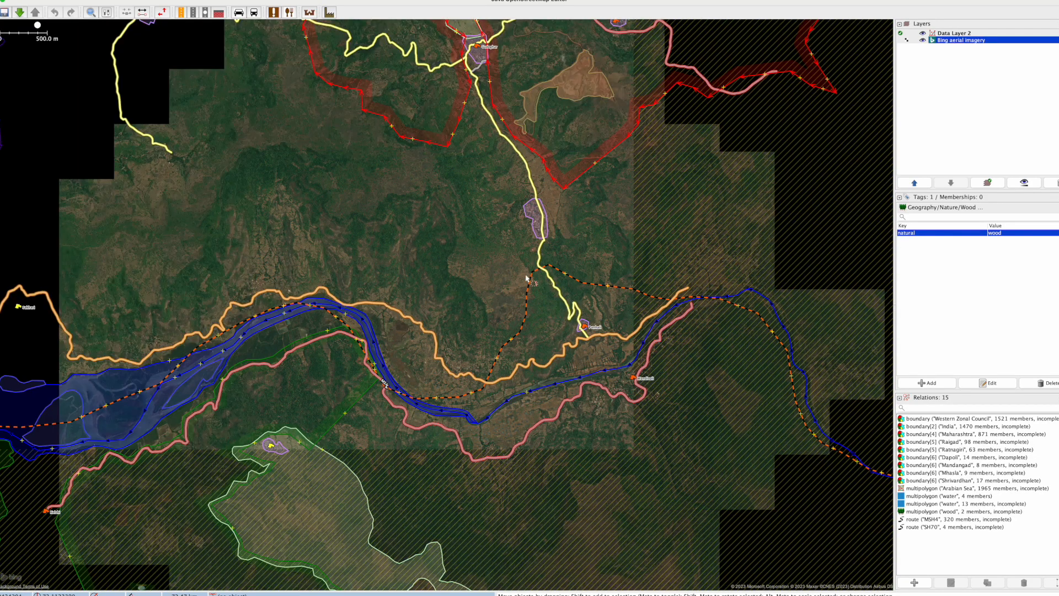
left_click_drag(379, 243, 723, 338)
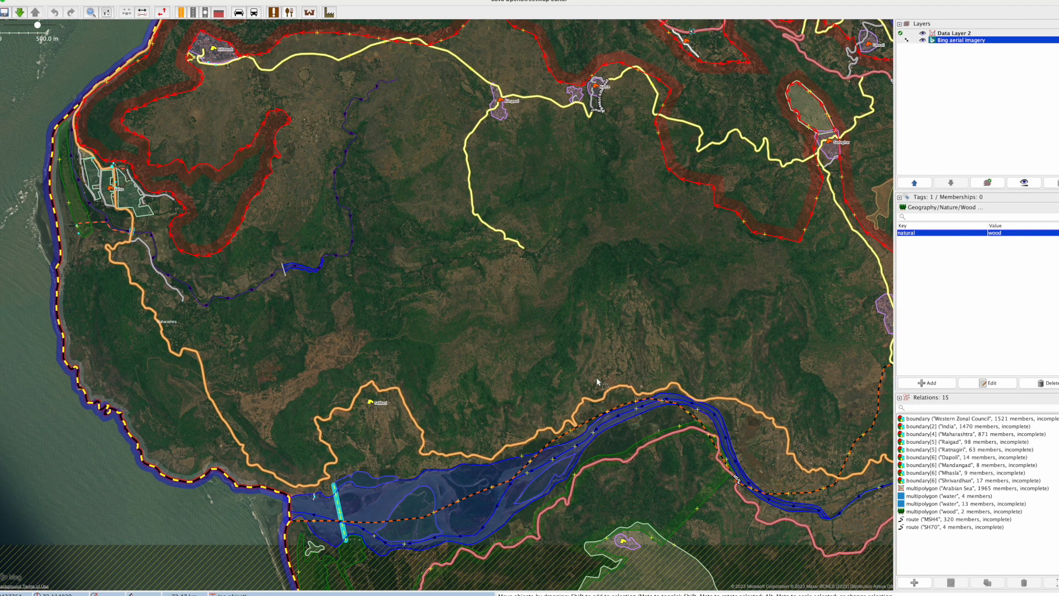
Step: Inspect the village where the tertiary road ends, checking its buildings, surrounding fields and connecting paths against the map data
scroll(597, 380, "up", 5)
left_click_drag(375, 225, 567, 431)
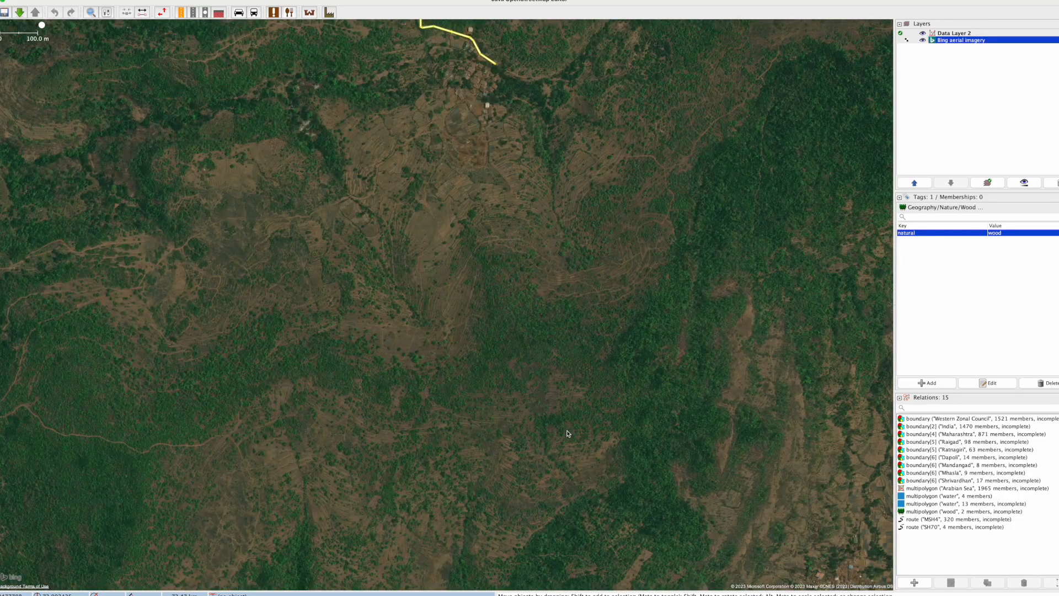
left_click_drag(428, 117, 457, 310)
scroll(491, 319, "up", 2)
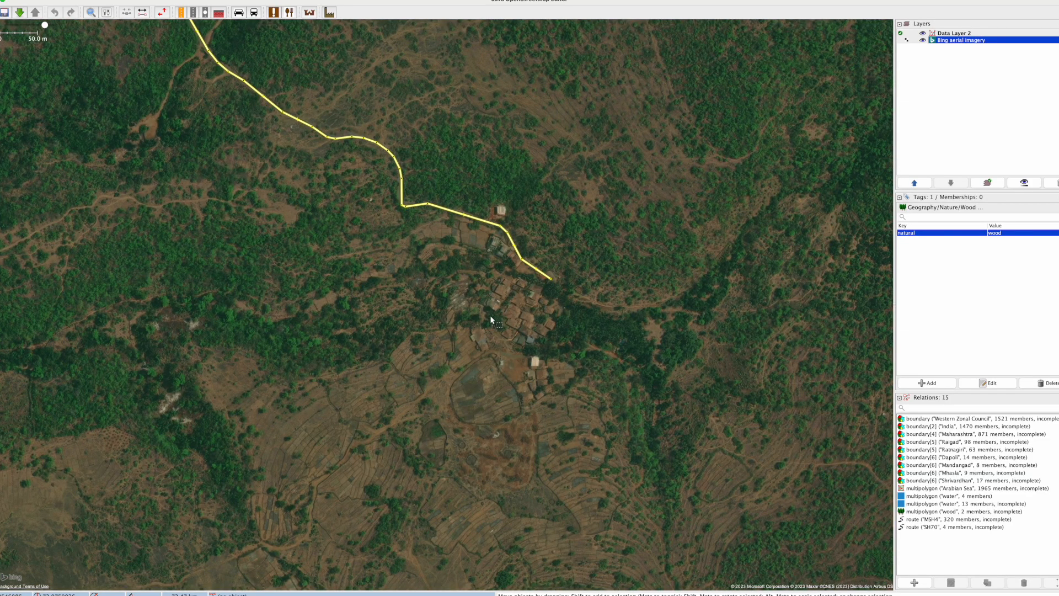
Step: Examine the secondary road south of Velas and the forest beside it for unmapped tracks and woodland
scroll(490, 316, "down", 7)
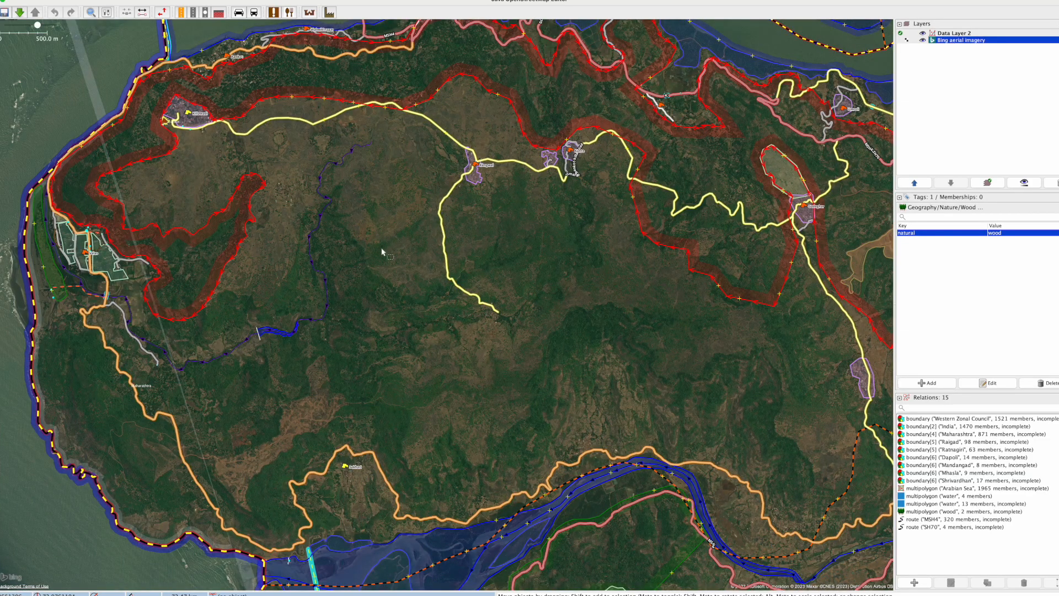
left_click_drag(382, 252, 603, 184)
scroll(381, 364, "up", 2)
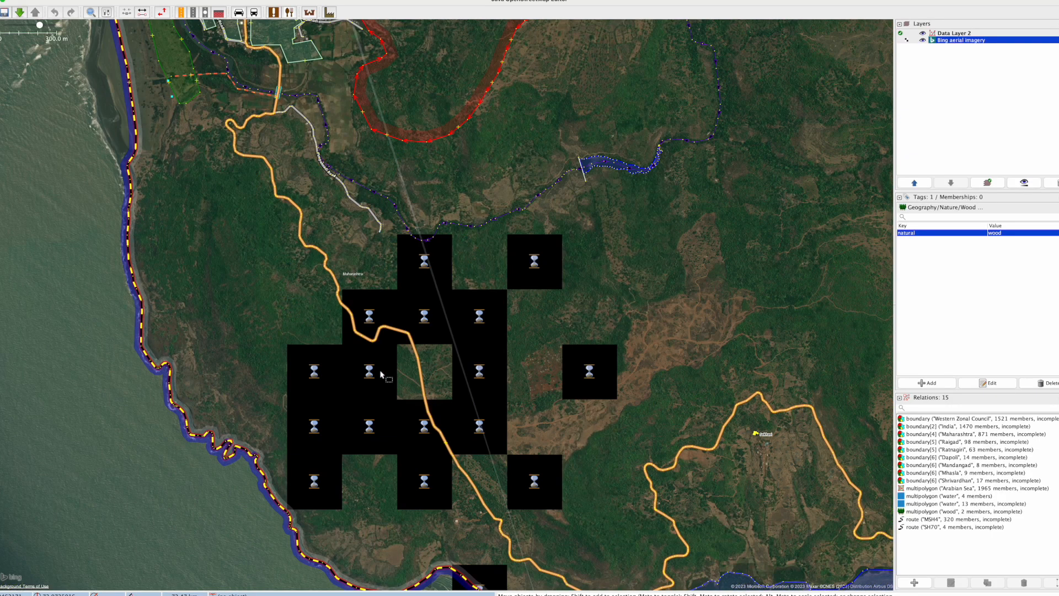
scroll(381, 374, "up", 5)
left_click_drag(423, 378, 456, 543)
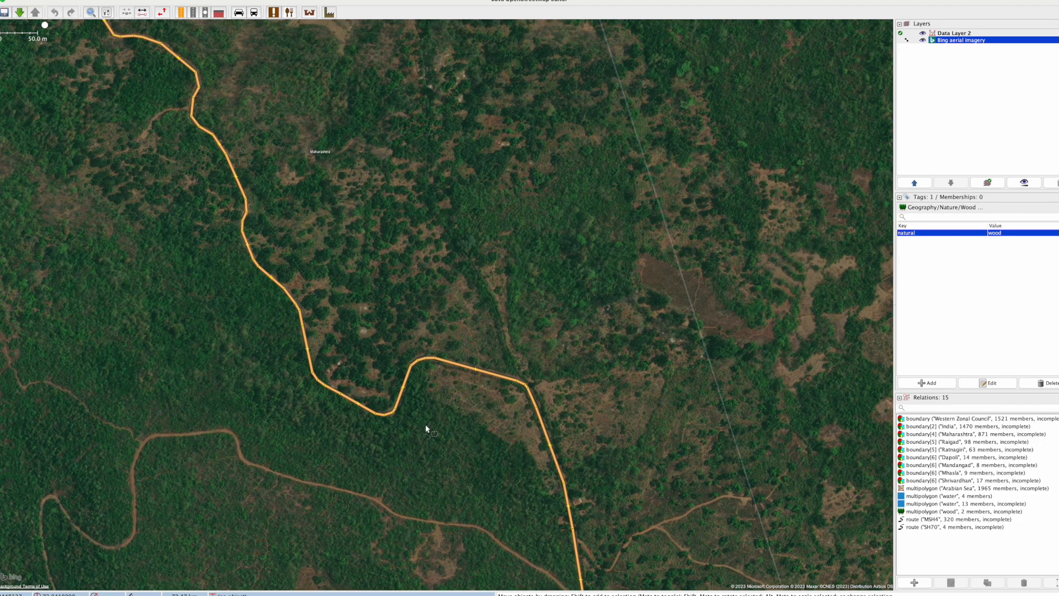
left_click_drag(327, 239, 508, 424)
left_click_drag(268, 276, 432, 431)
scroll(307, 314, "down", 2)
left_click_drag(258, 420, 394, 433)
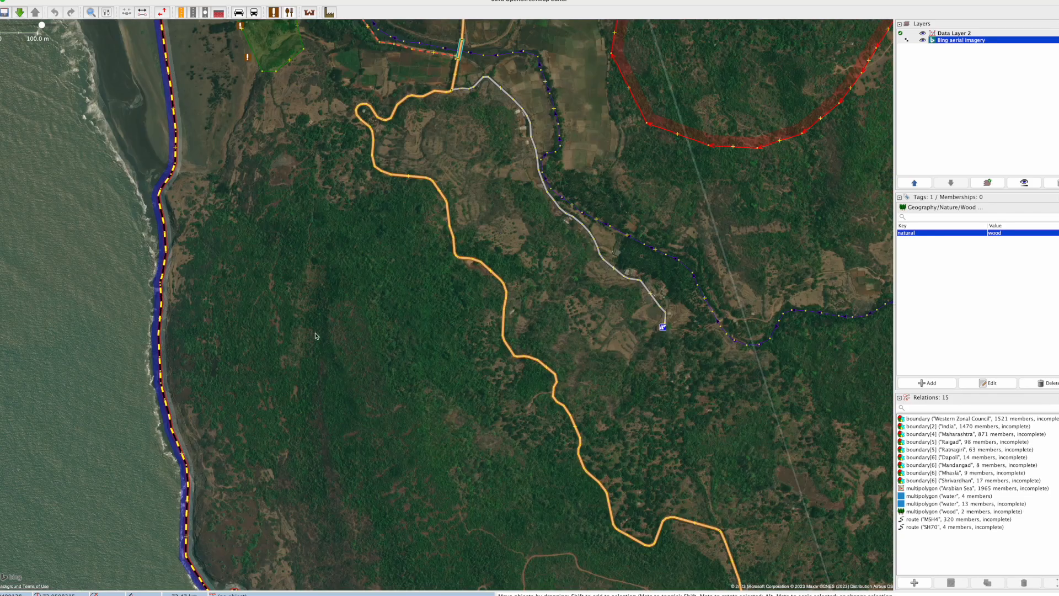
Step: Review the mapped features around Velas and the stream and reservoir to the east, comparing the wood outline with the surrounding forest
left_click_drag(303, 190, 307, 429)
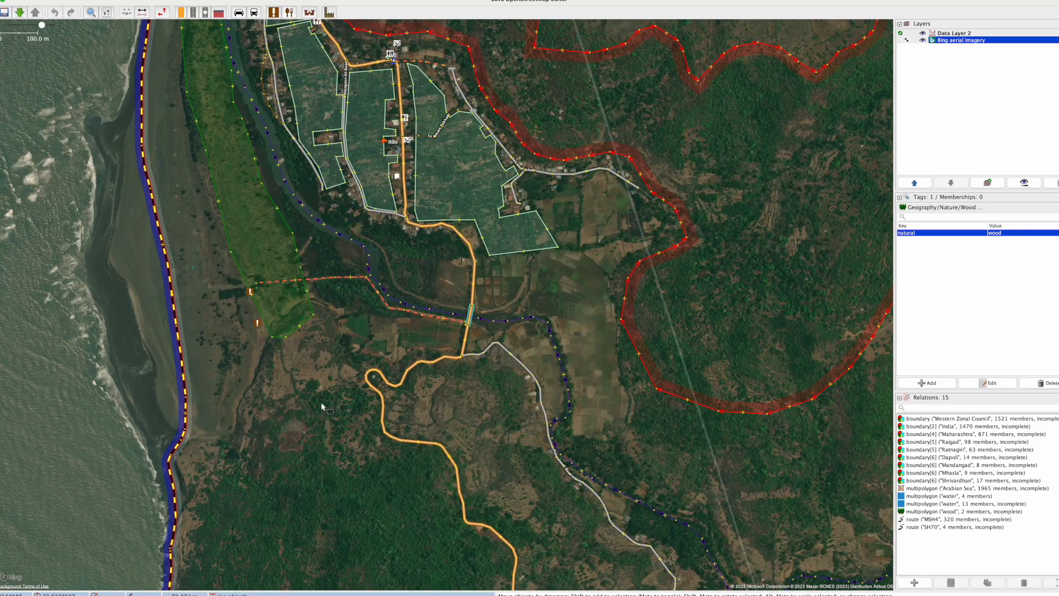
left_click_drag(427, 247, 325, 457)
scroll(324, 456, "down", 3)
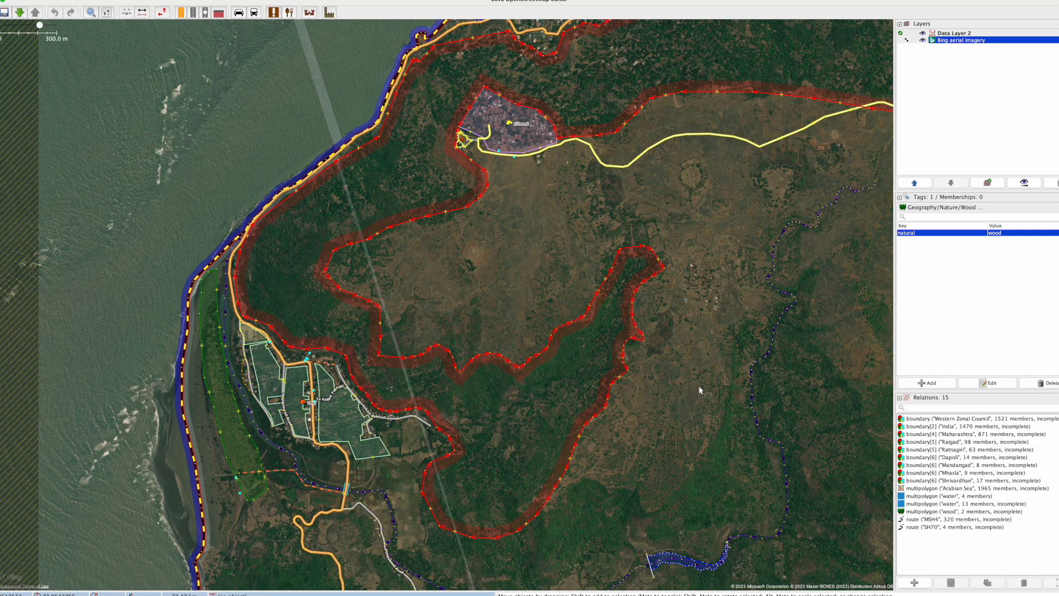
left_click_drag(687, 461, 612, 241)
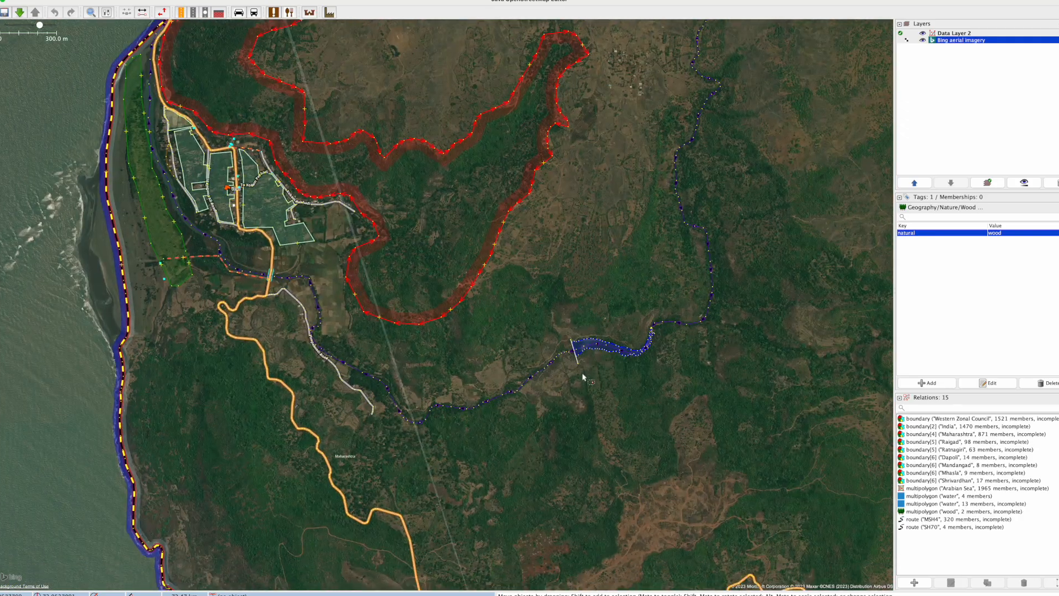
left_click_drag(620, 456, 452, 379)
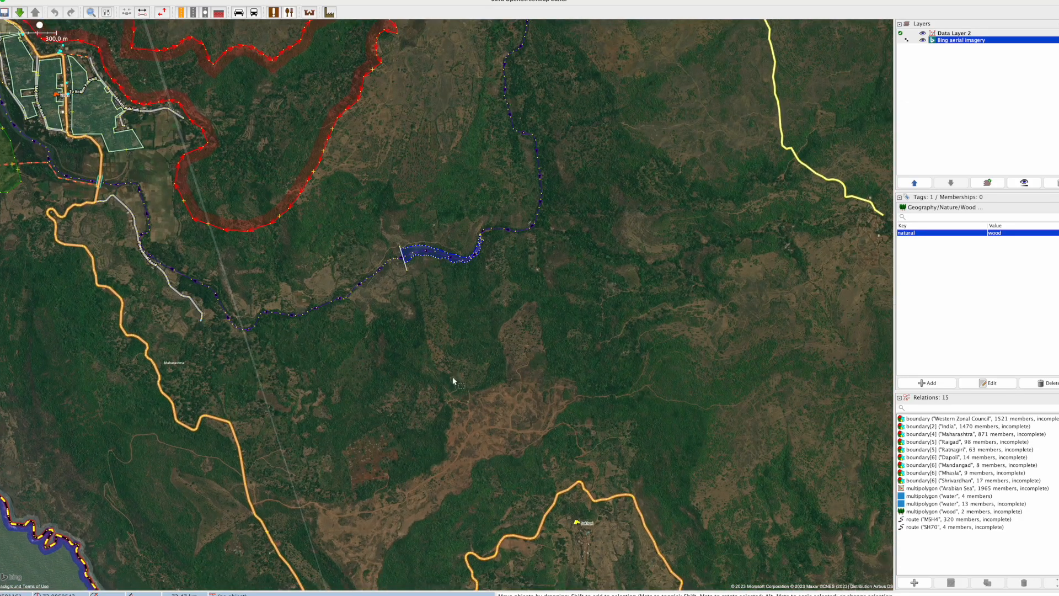